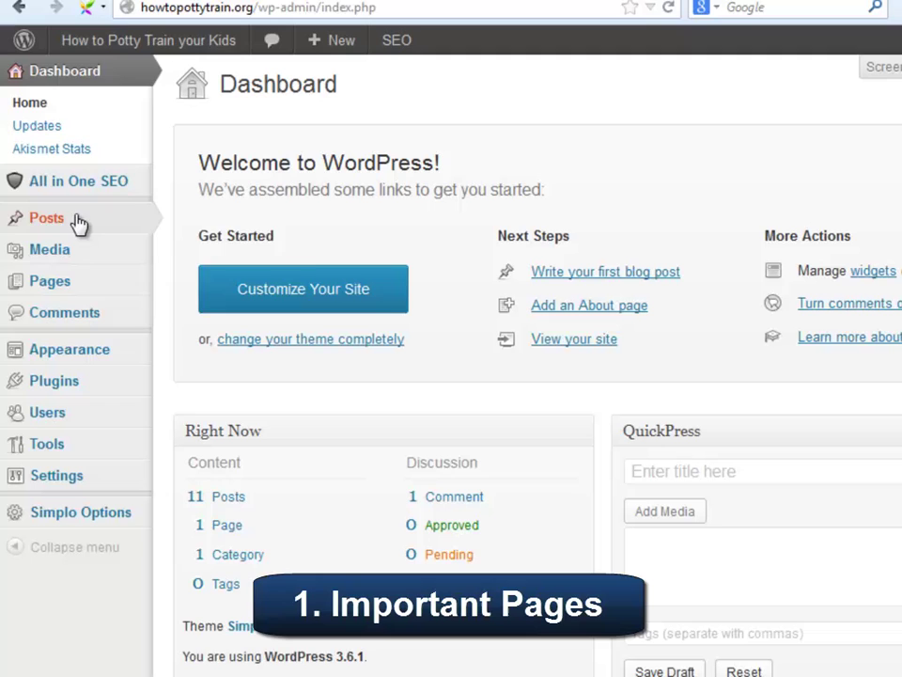
mouse_move(50, 281)
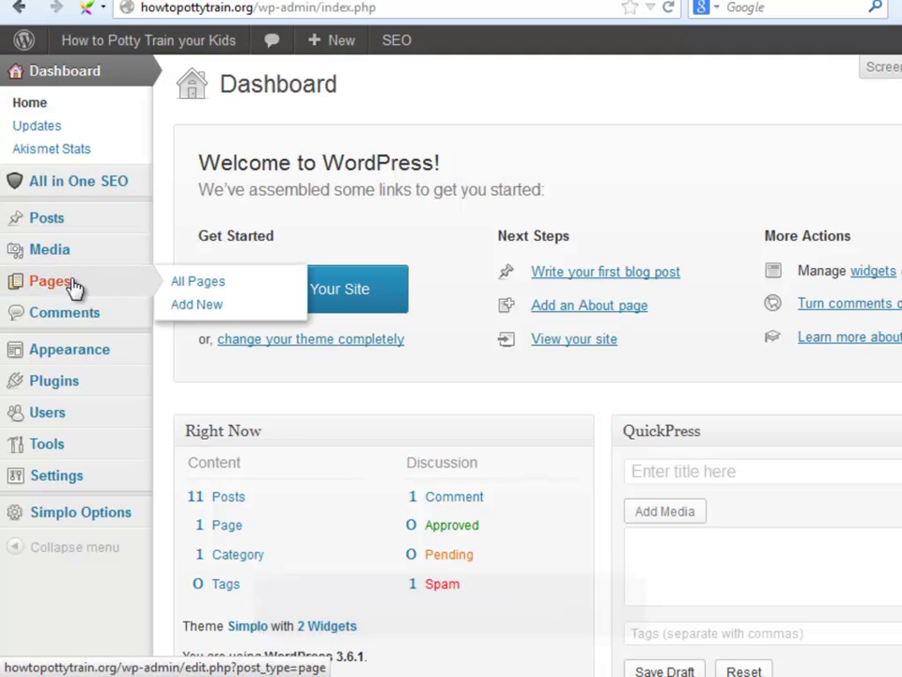
- From the Pages list, start a new page titled 'Contact Us' with the Contact template
left_click(73, 287)
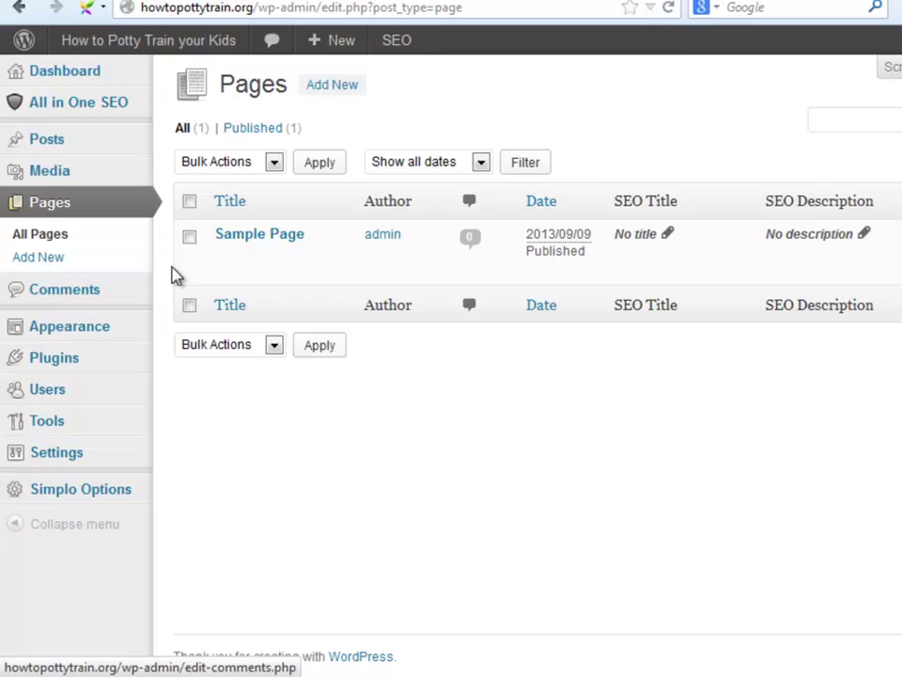
mouse_move(273, 244)
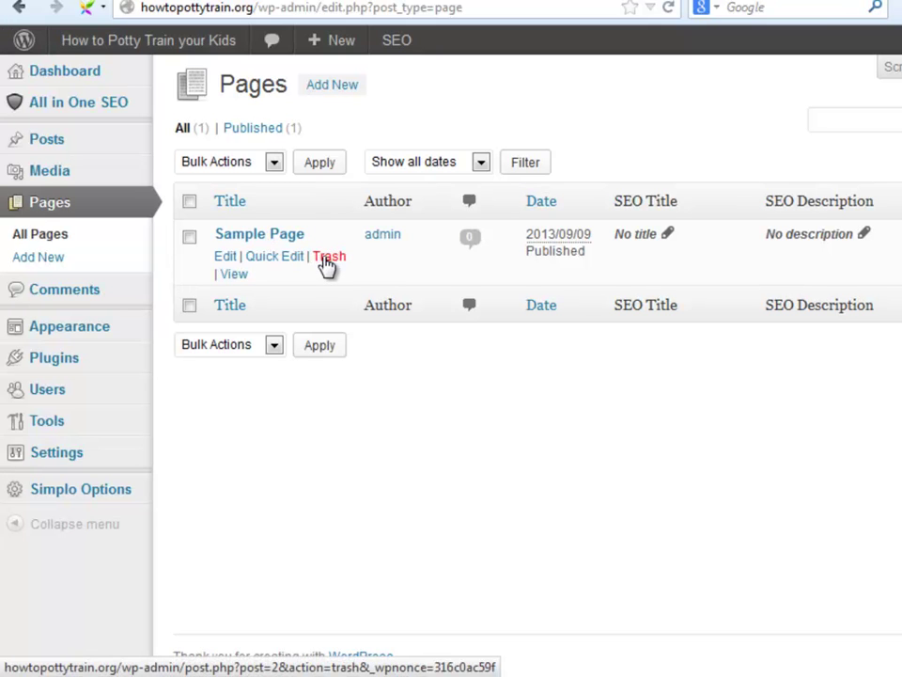
left_click(326, 260)
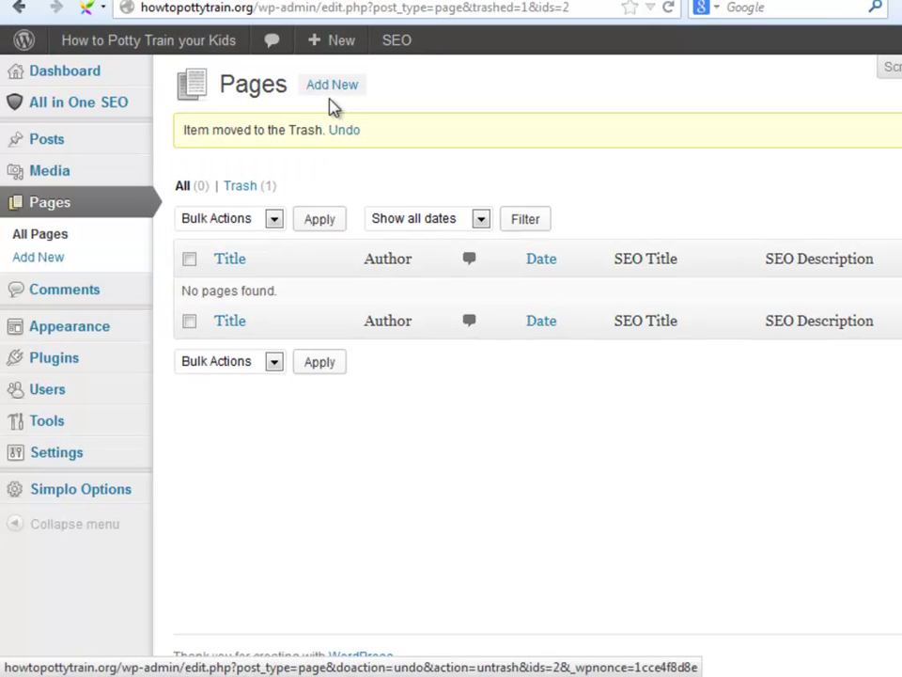
left_click(327, 85)
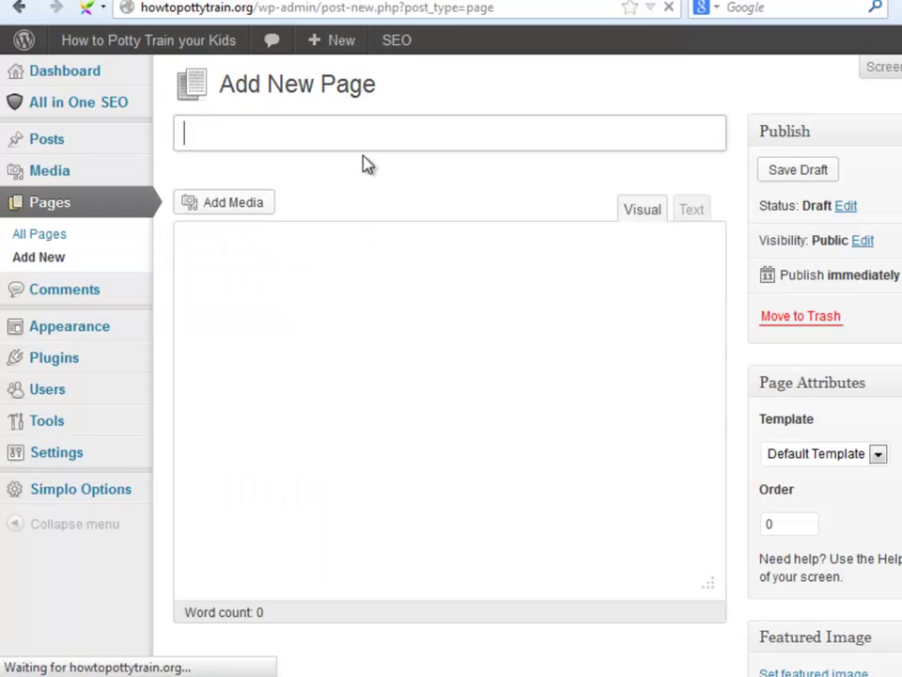
type("Contac")
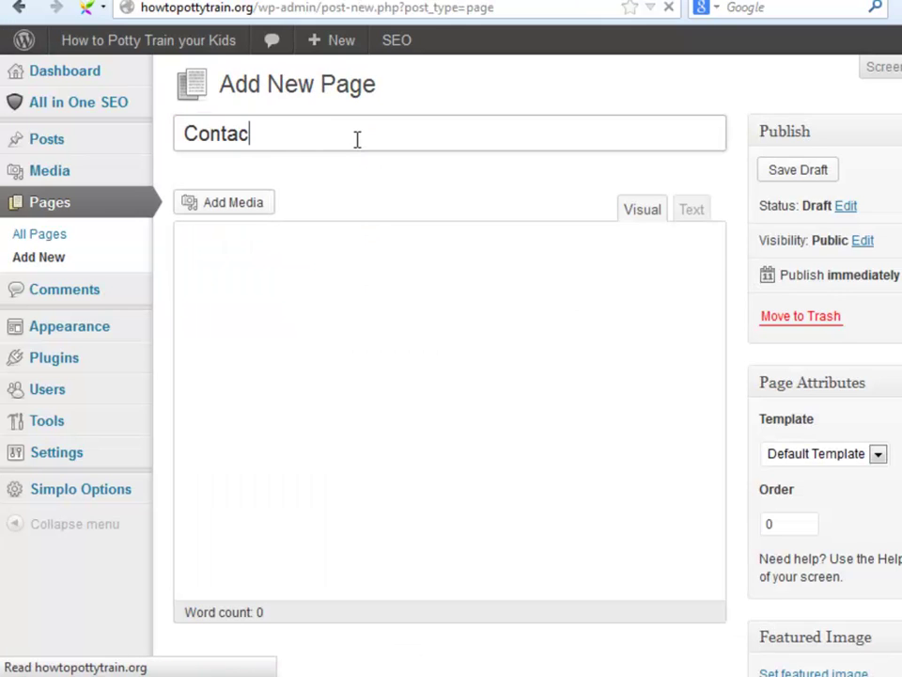
type("t Us")
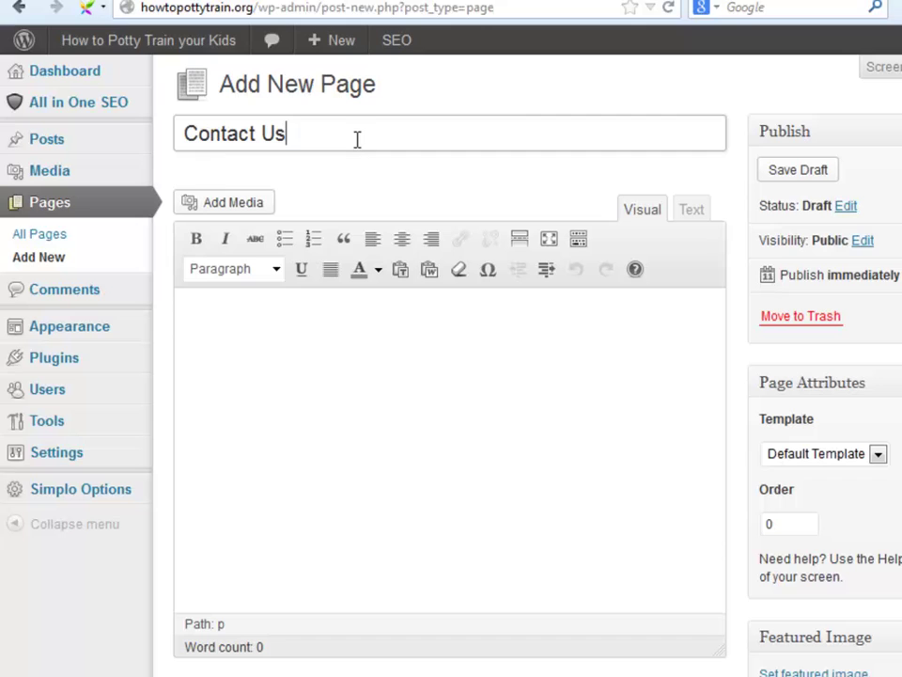
left_click(878, 455)
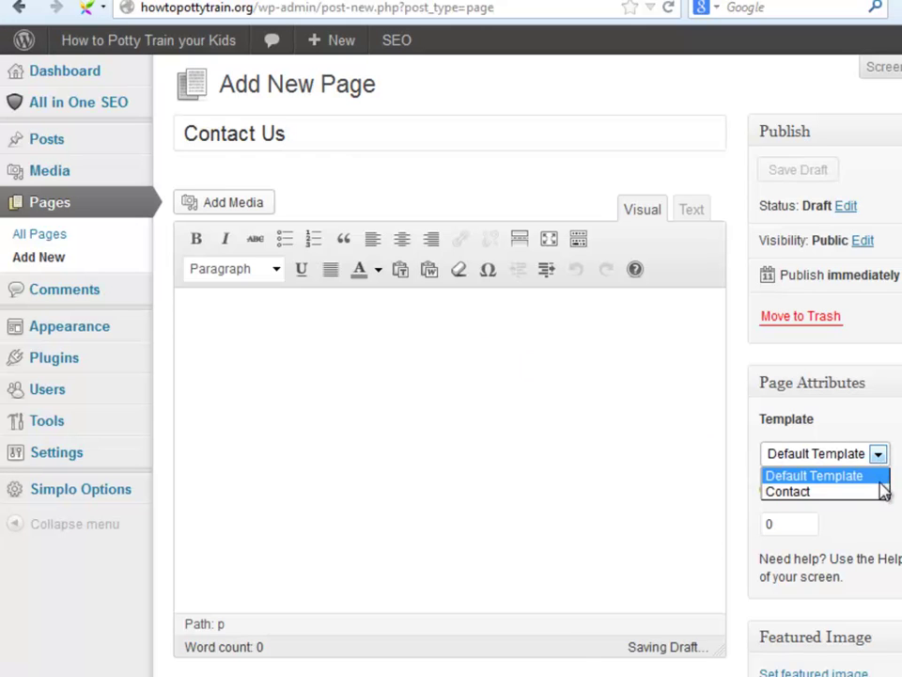
left_click(880, 491)
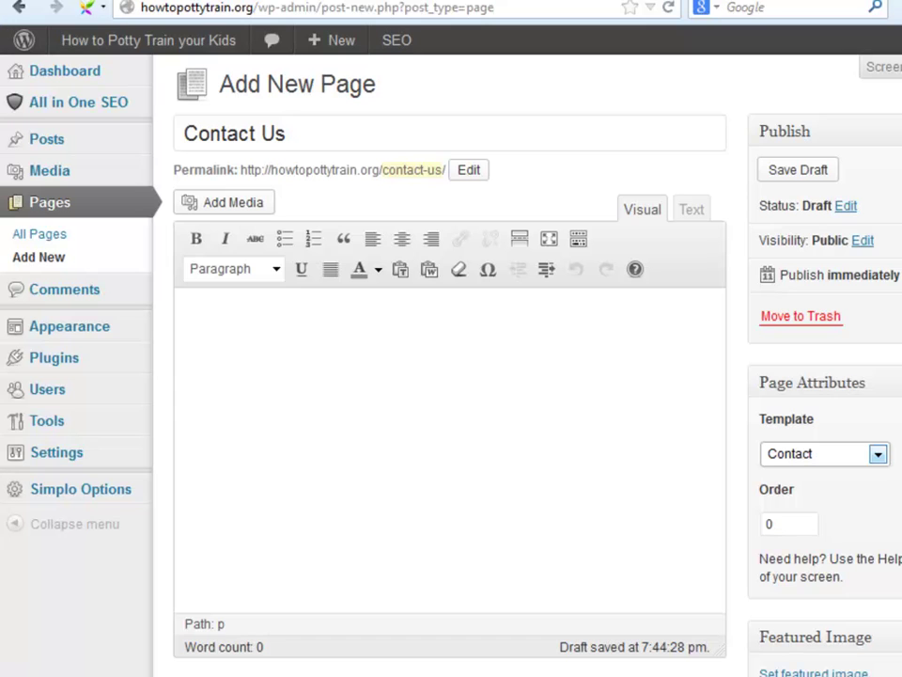
- Publish the Contact Us page
left_click(893, 316)
right_click(113, 490)
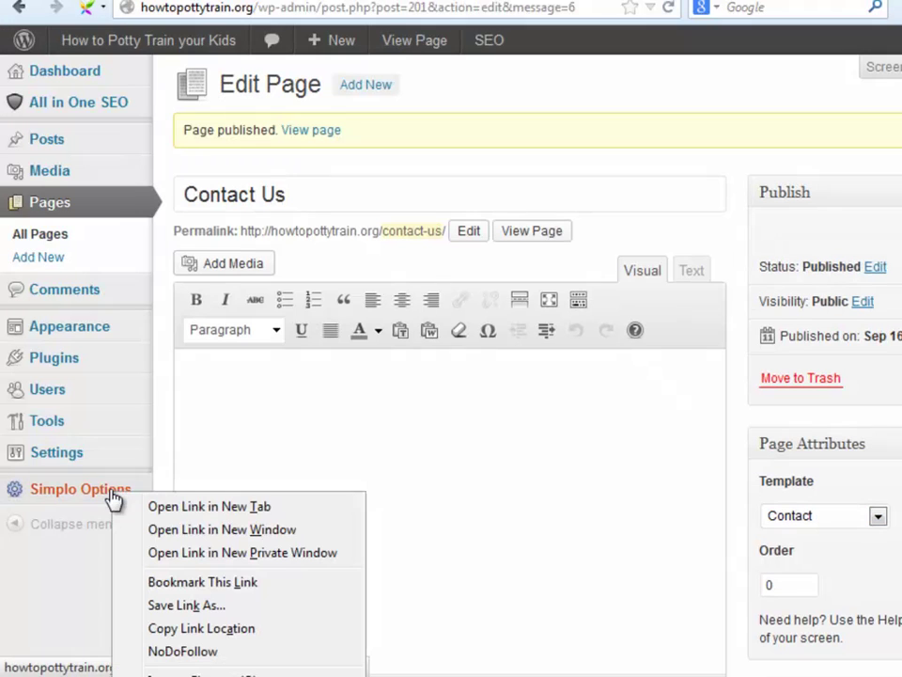
left_click(179, 516)
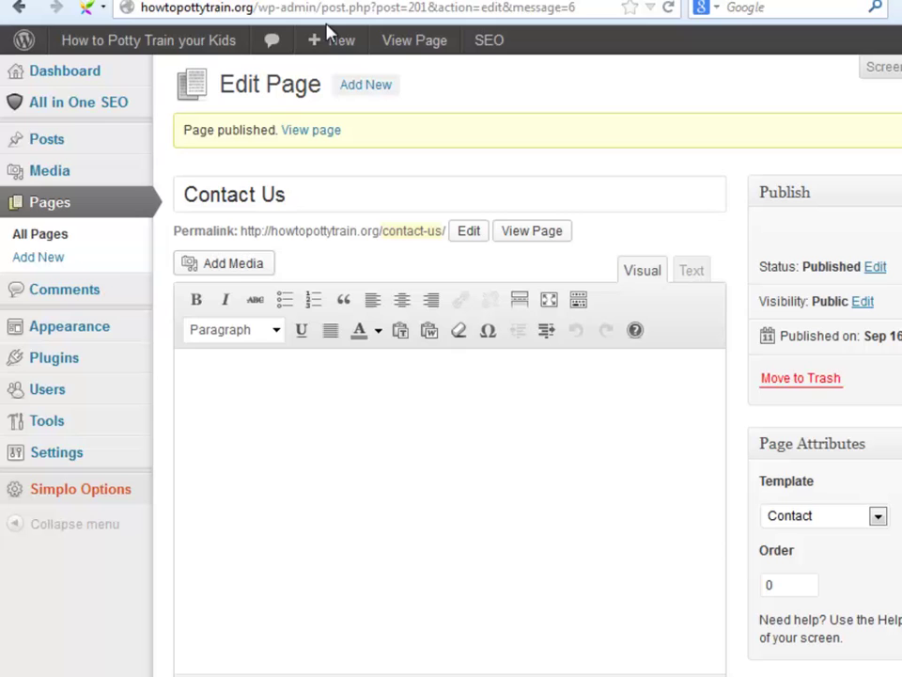
- Open the Simplo theme options and scroll down to the contact page settings
left_click(374, 6)
key("ctrl+v")
key("Return")
scroll(341, 453, "down", 10)
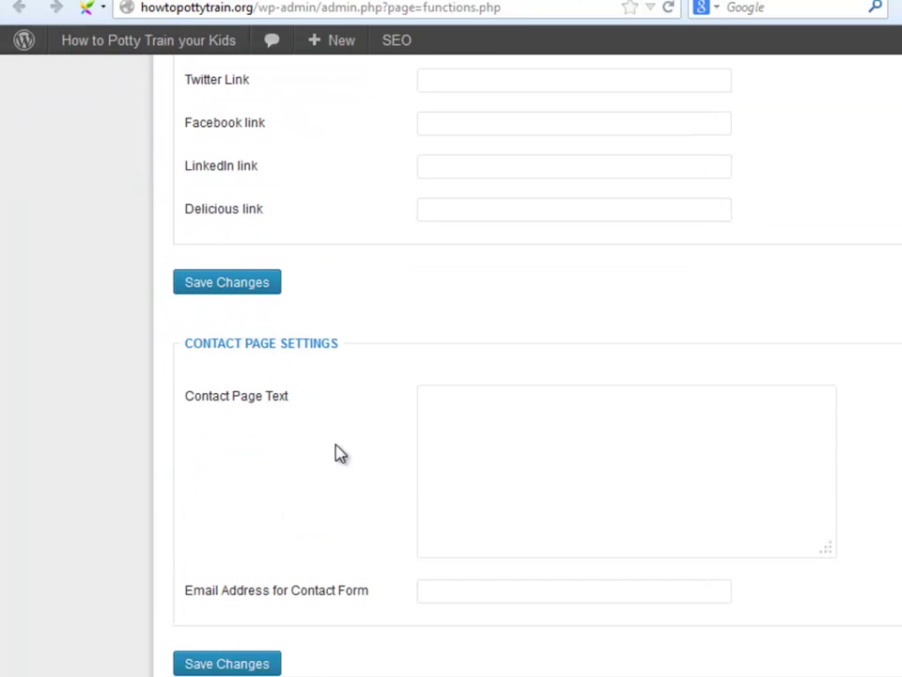
scroll(340, 453, "down", 3)
left_click(428, 319)
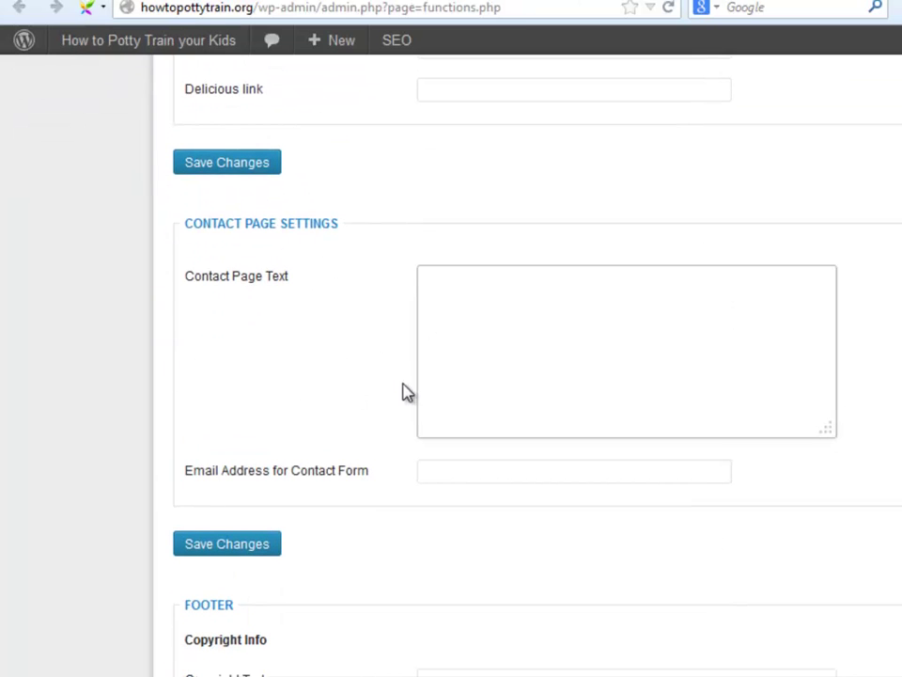
type("If you need to contact us for any reason simply send us an email using the form below and we will shortly answer you")
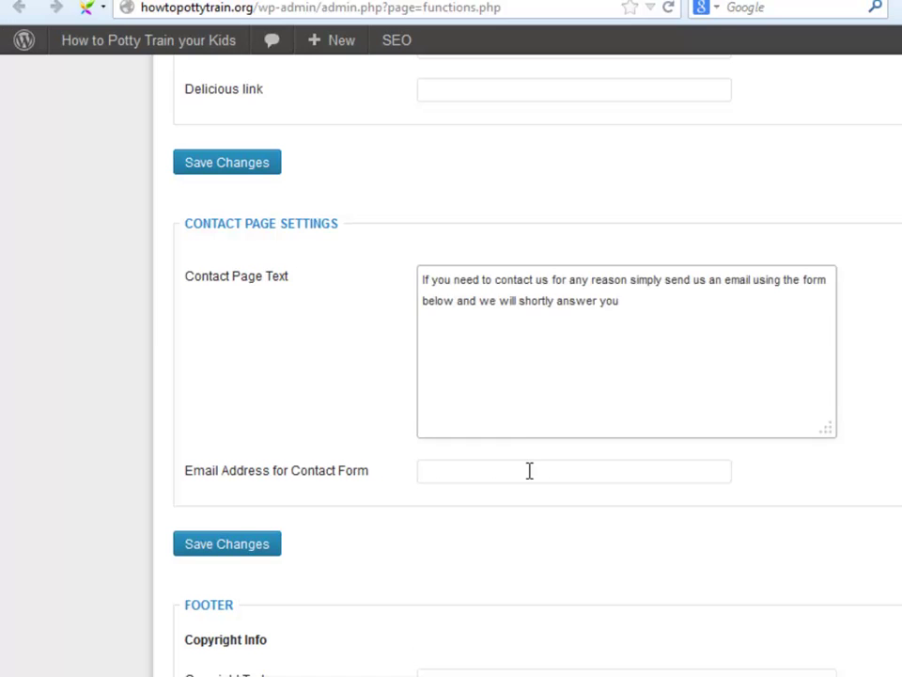
left_click(530, 473)
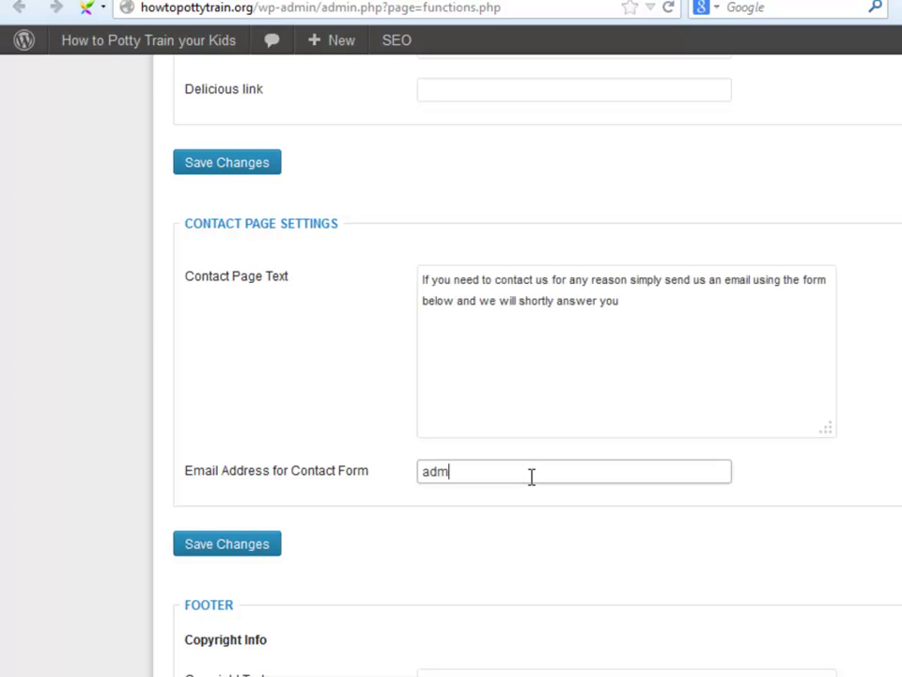
left_click(250, 547)
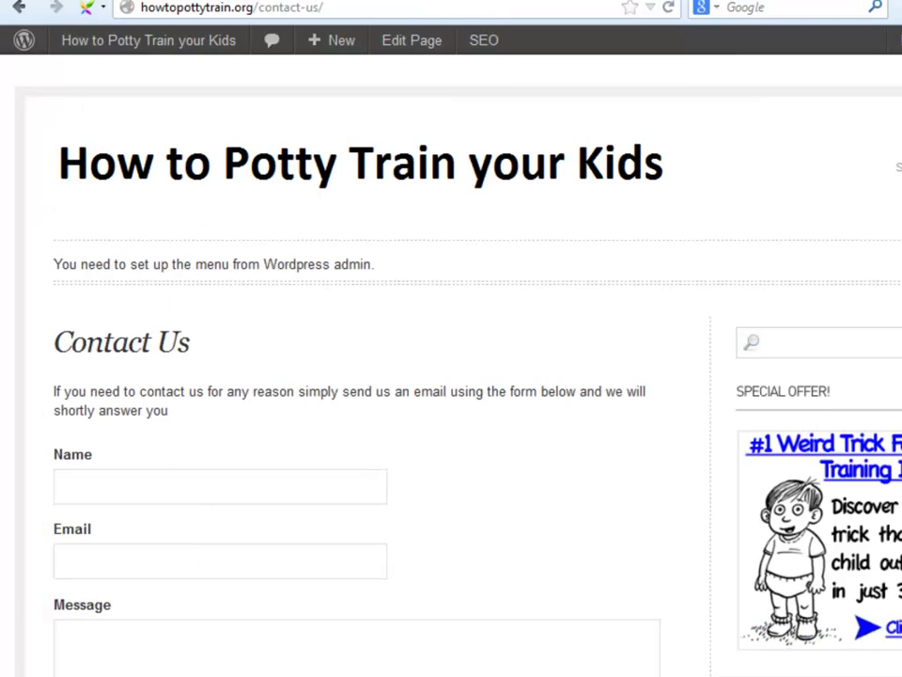
left_click(410, 41)
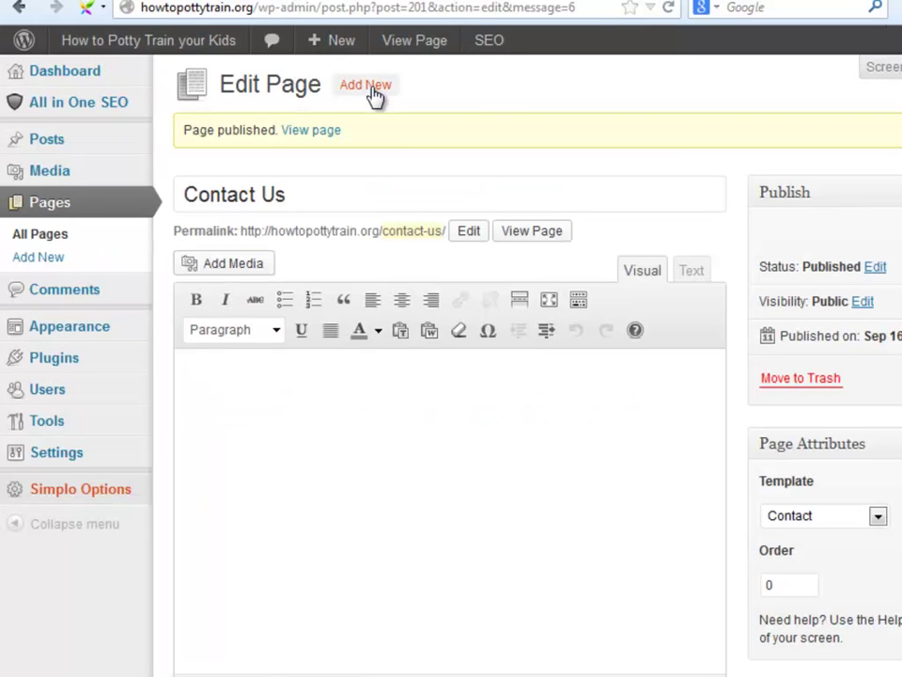
- Add a new Anti-Spam Policy page, replacing each YourWebsite with HowtoPottyTrain.com
left_click(373, 90)
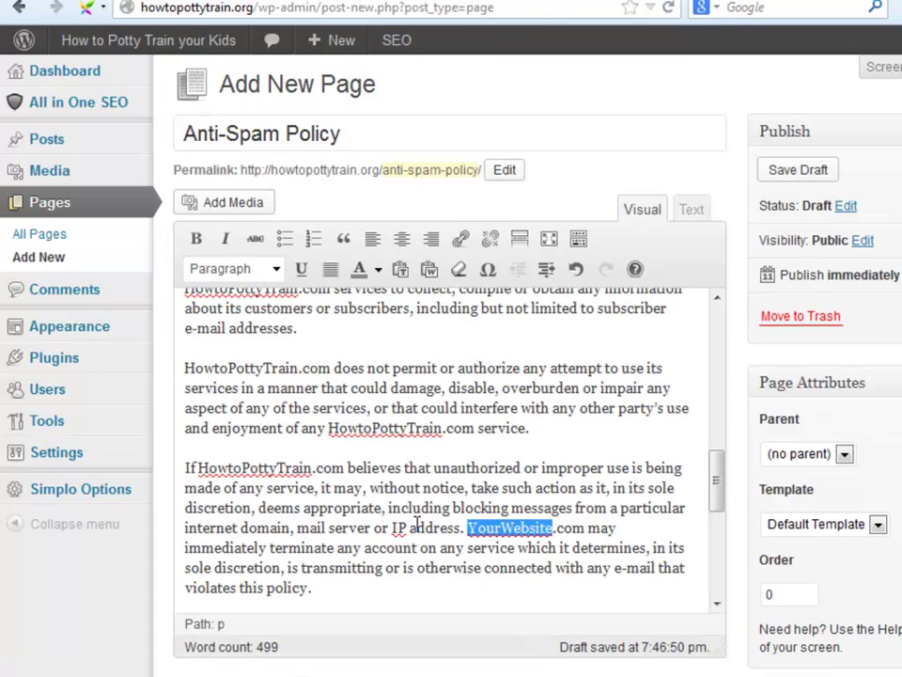
type("HowtoPottyTrain")
scroll(305, 506, "down", 3)
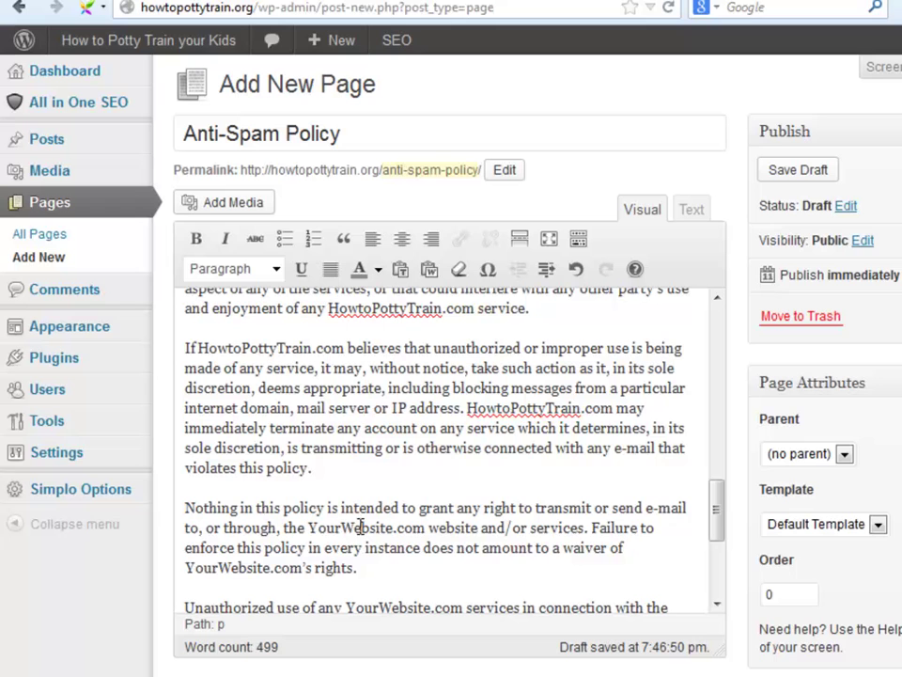
double_click(360, 527)
type("HowtoPottyTrain")
scroll(282, 498, "down", 3)
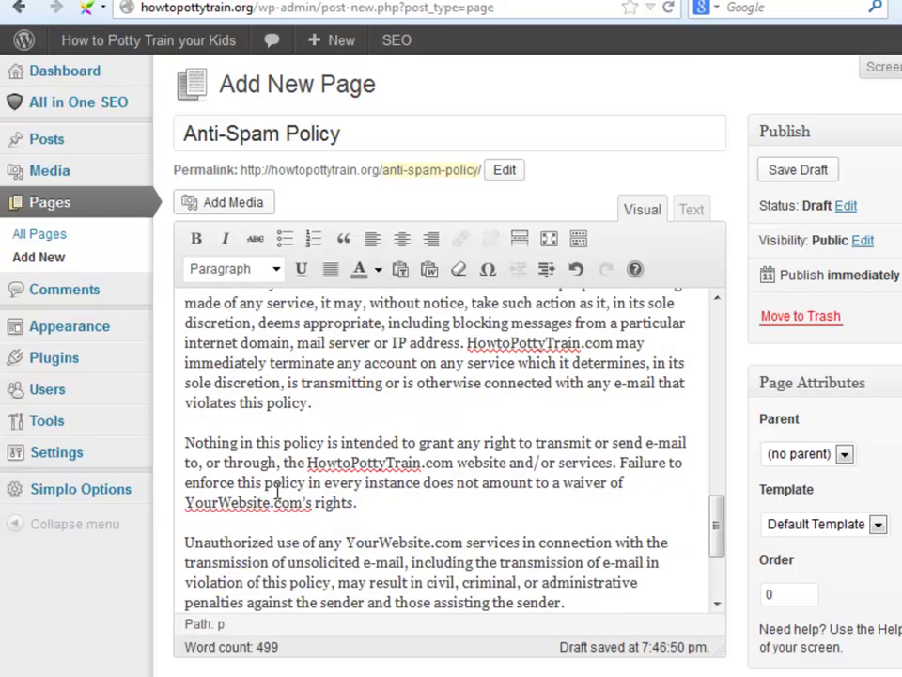
double_click(227, 450)
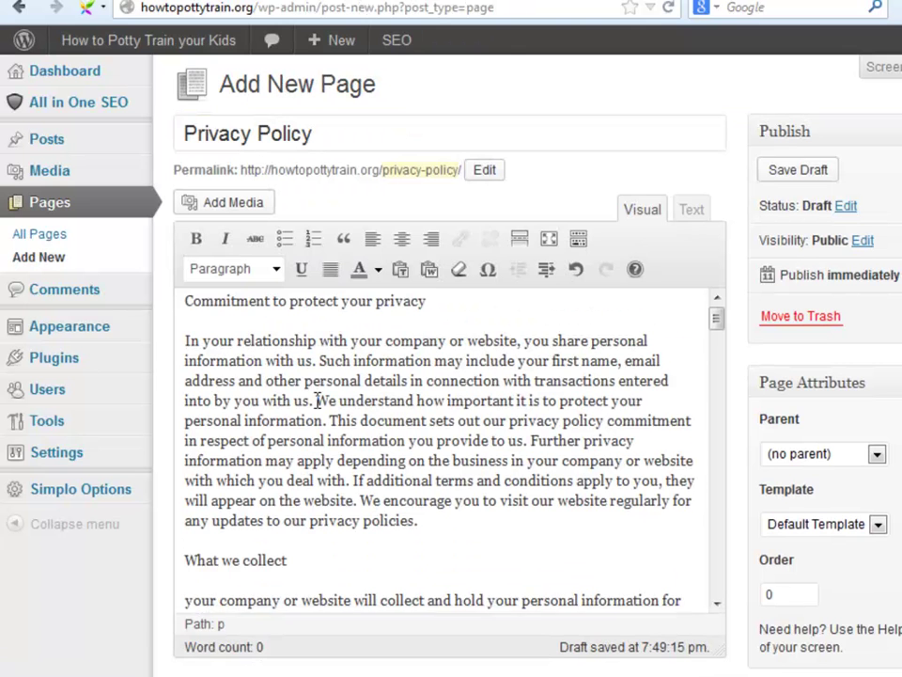
- Scroll through the pasted page text and clear the selection on the site name
scroll(320, 398, "down", 2)
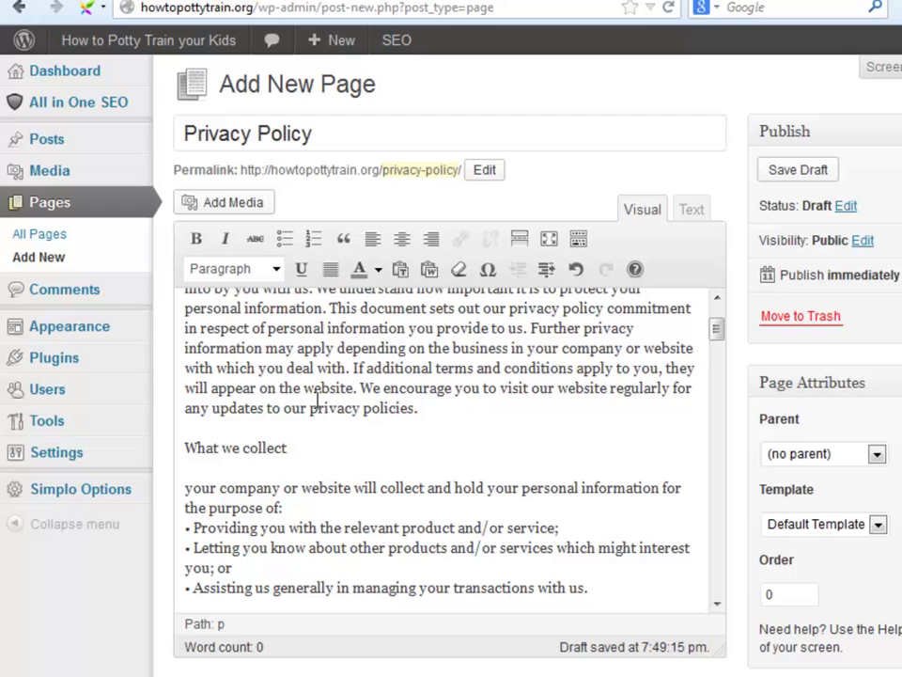
scroll(317, 400, "down", 3)
scroll(316, 397, "down", 1)
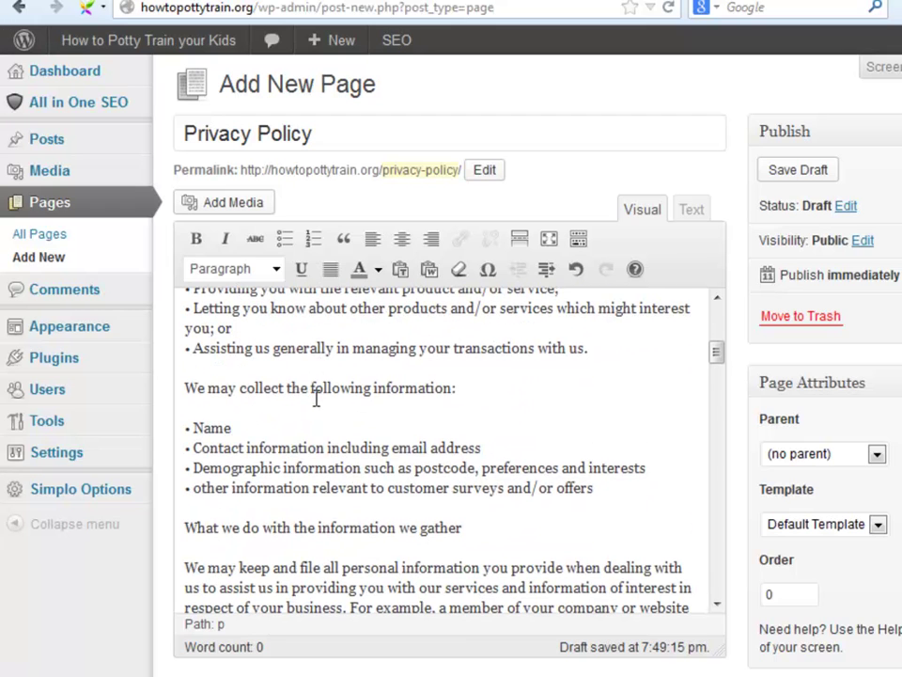
scroll(297, 403, "down", 2)
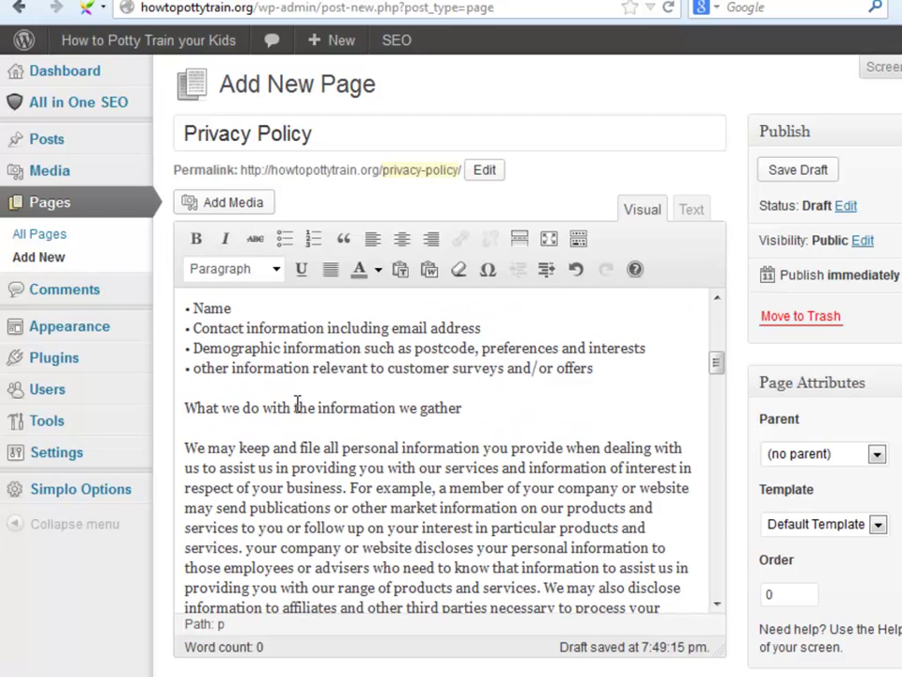
scroll(297, 402, "down", 2)
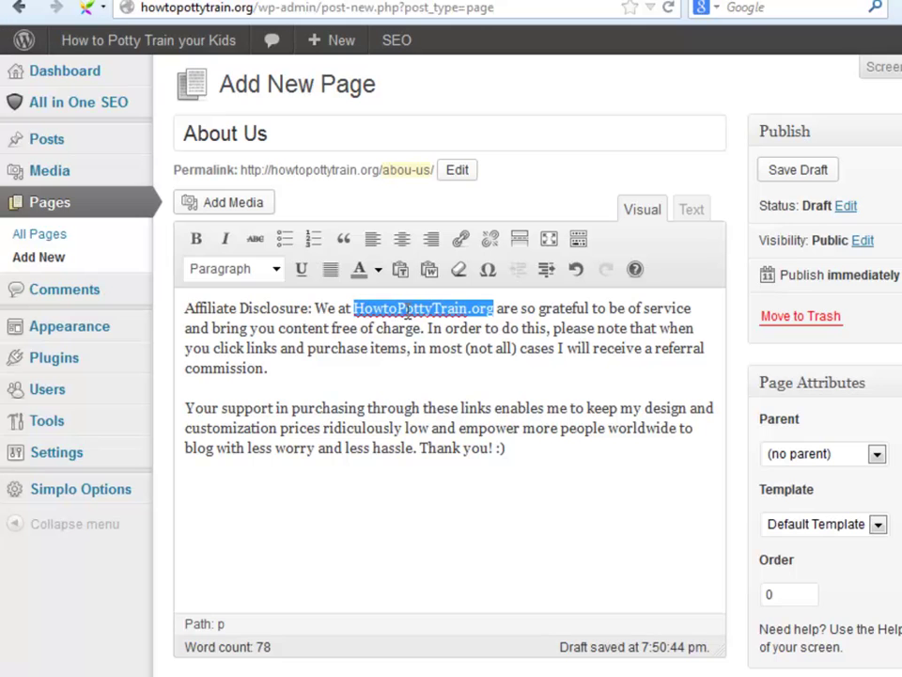
left_click(400, 309)
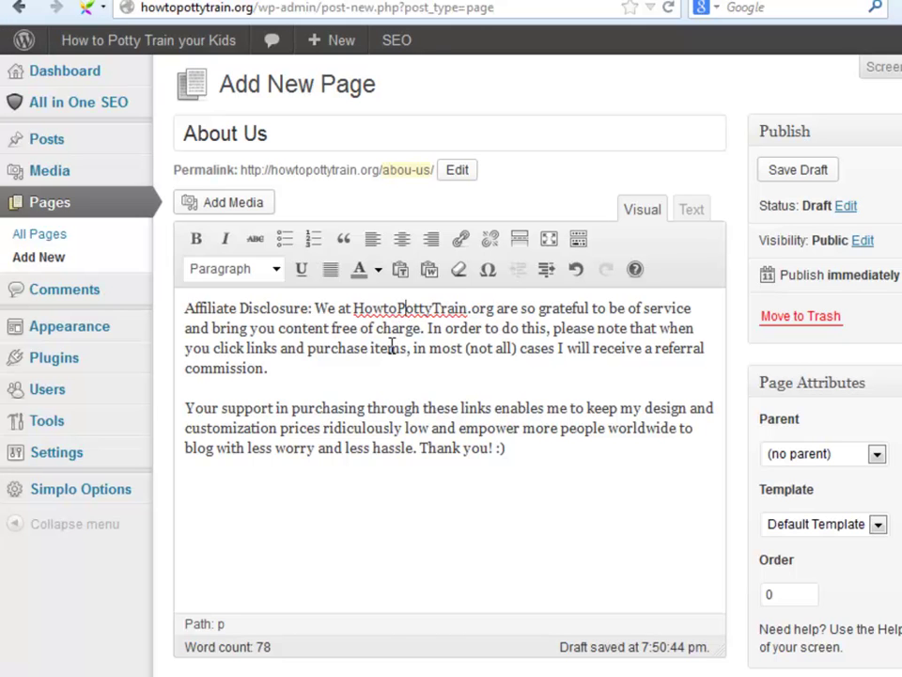
left_click(191, 396)
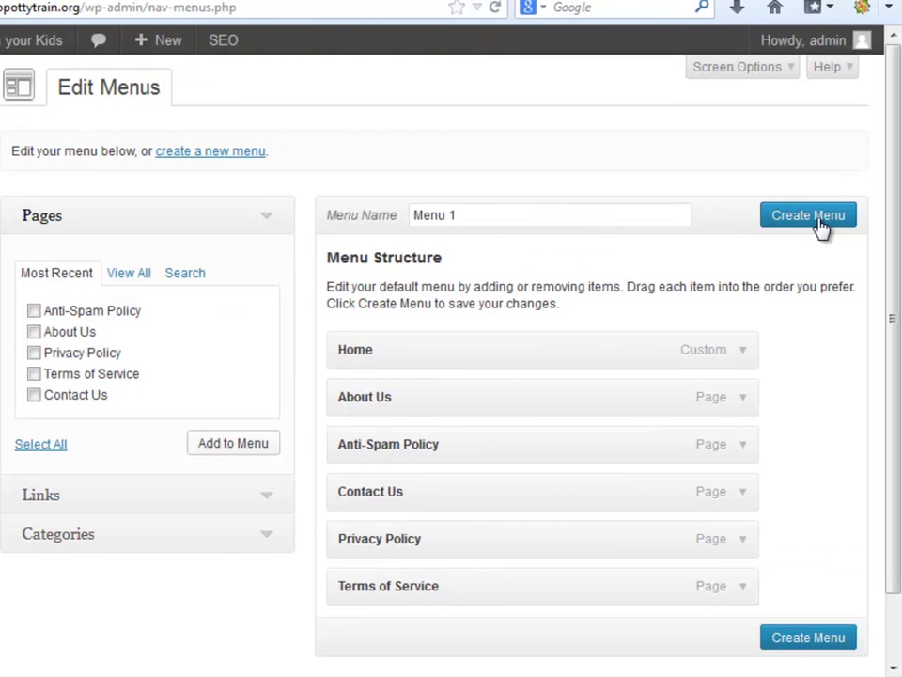
- Create Menu 1 from the listed pages, assign it to the Main Menu location, and save
left_click(821, 224)
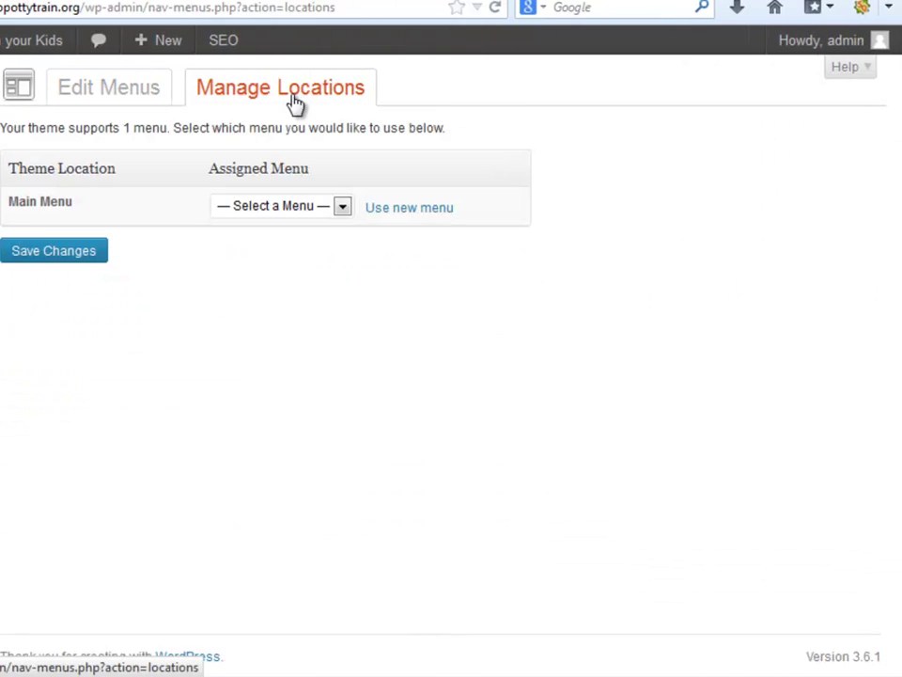
left_click(344, 208)
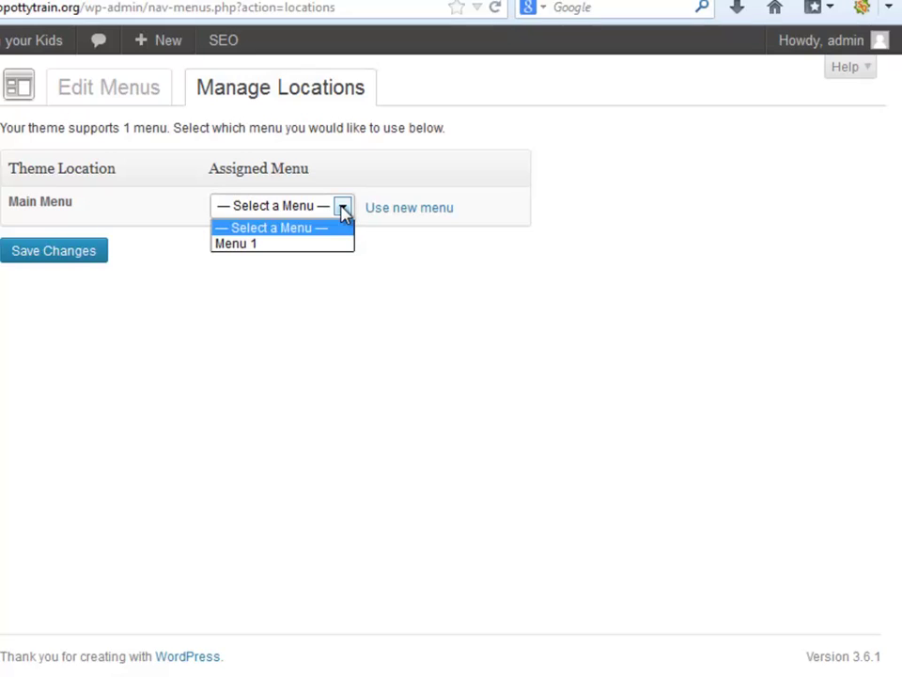
left_click(310, 243)
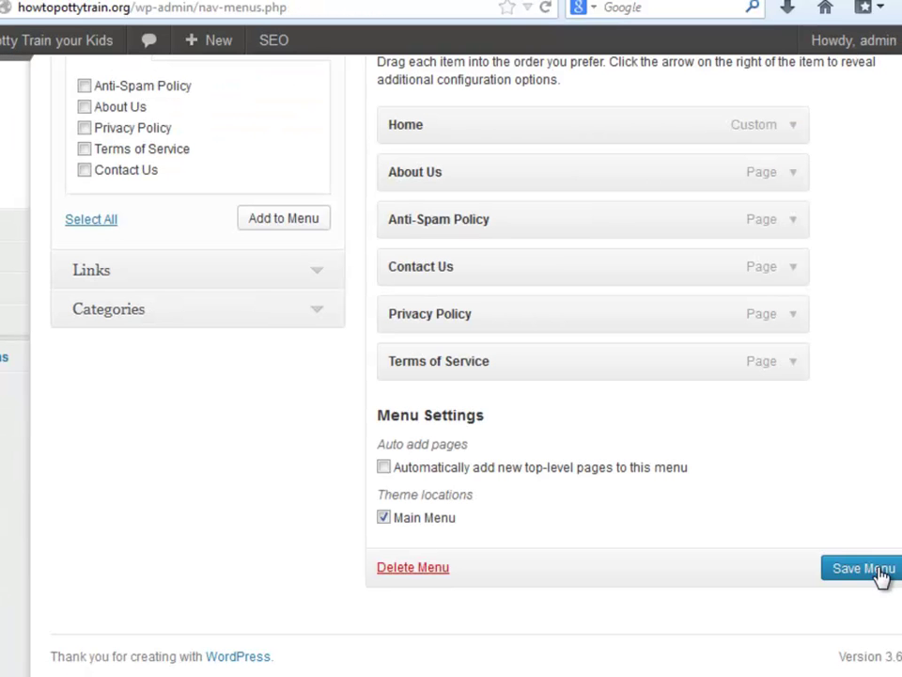
left_click(882, 573)
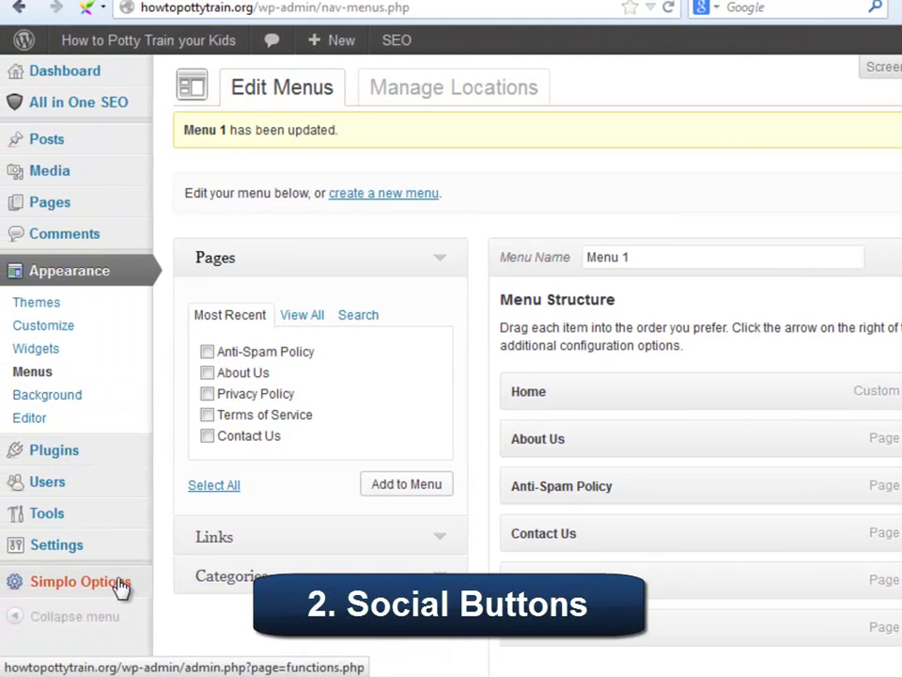
- Set social links to twitter.com, facebook.com, linkedin.com and delicious.com in theme options, and save
left_click(121, 586)
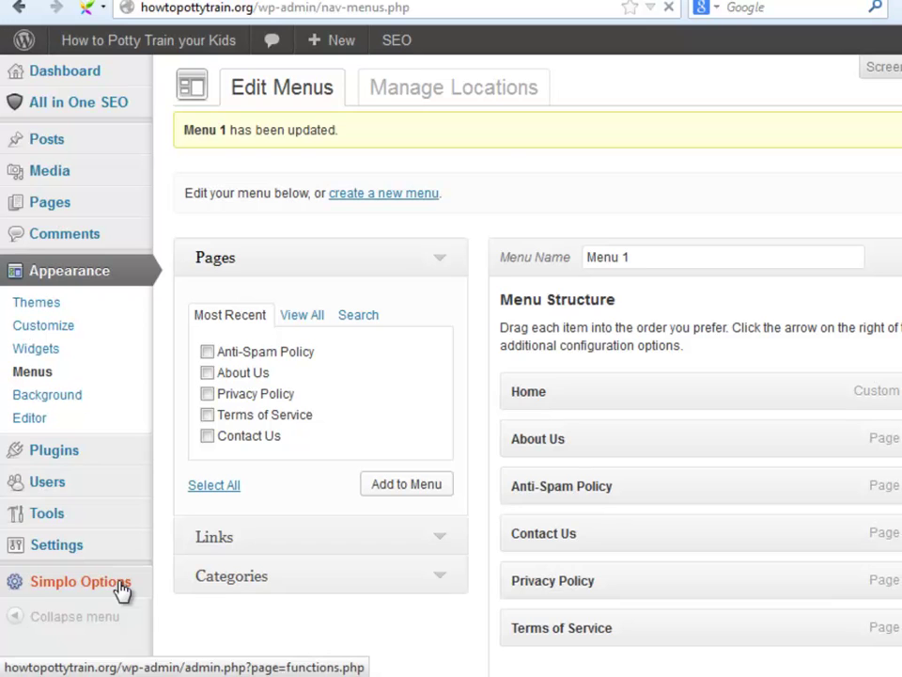
scroll(299, 430, "down", 2)
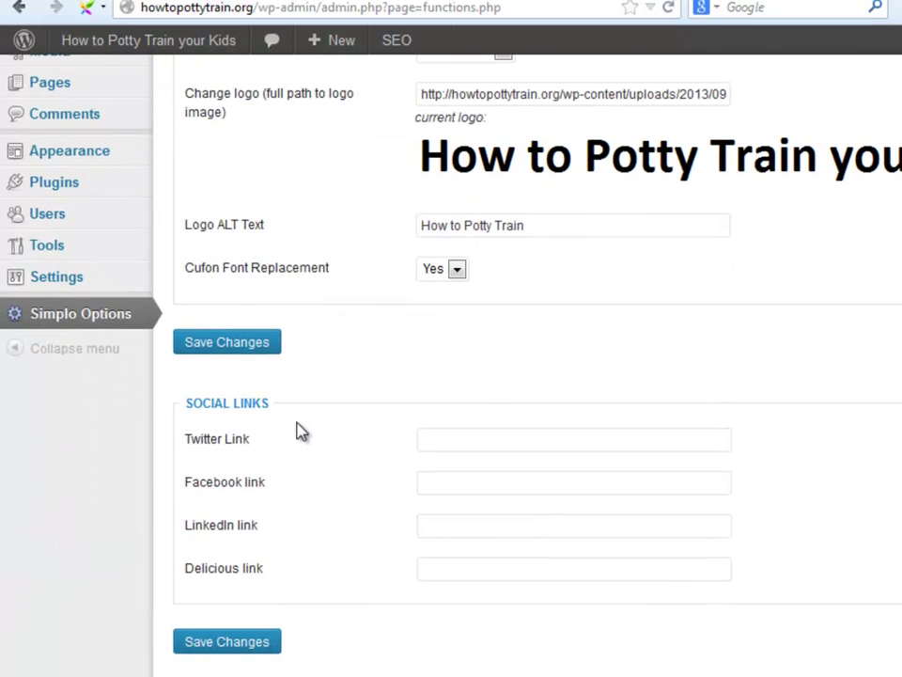
scroll(299, 429, "down", 2)
left_click(447, 323)
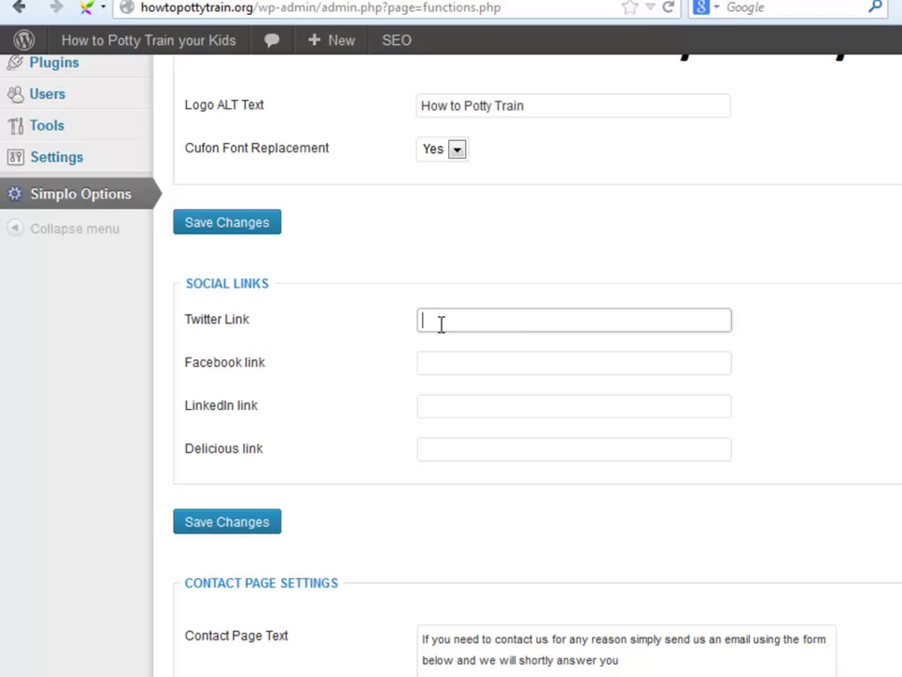
left_click(442, 322)
left_click(543, 343)
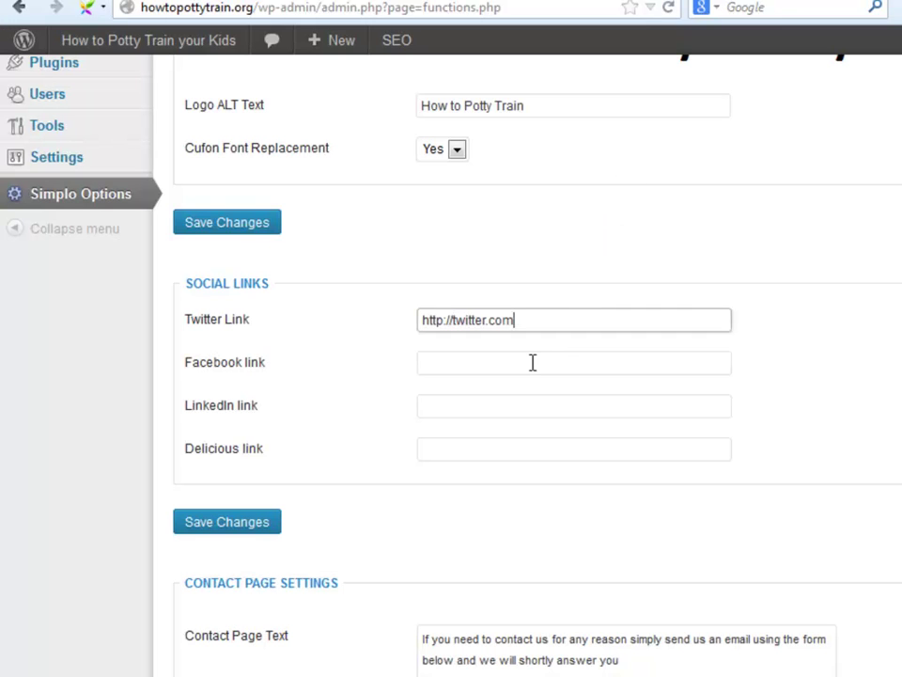
left_click(531, 364)
type("http://facebook.com")
left_click(536, 406)
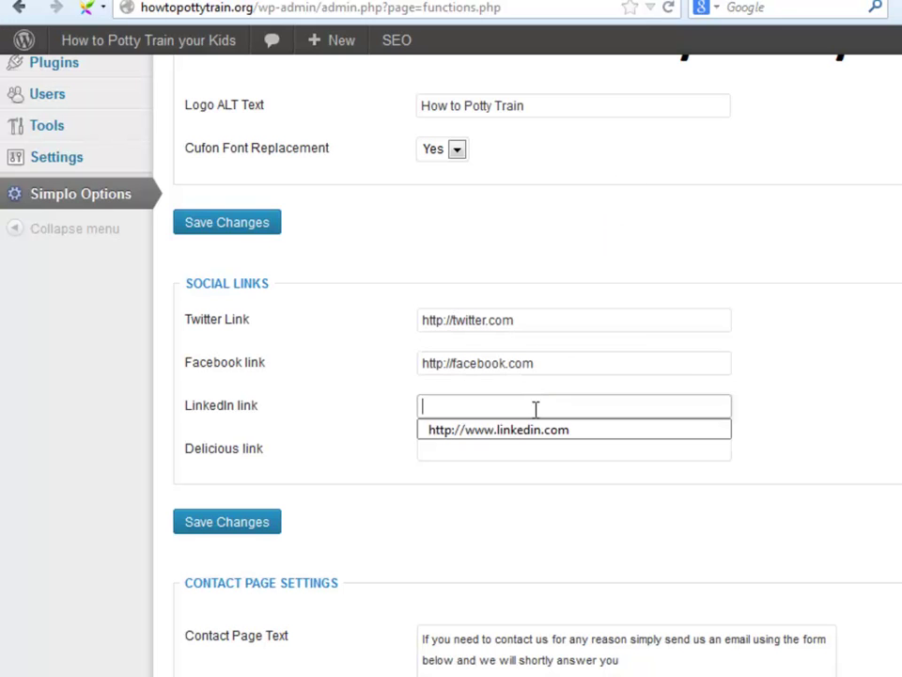
left_click(541, 426)
left_click(548, 452)
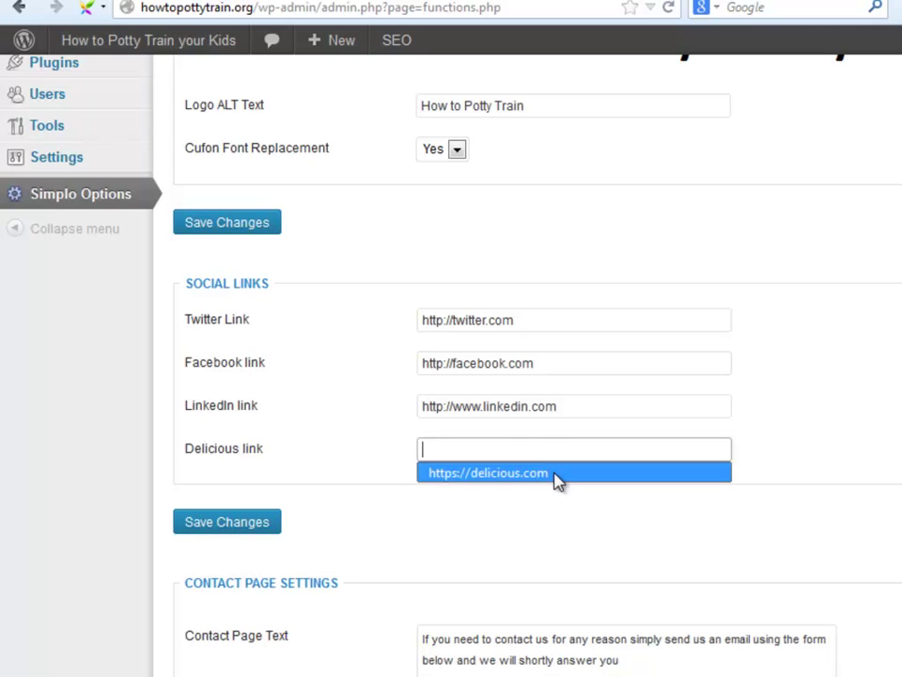
left_click(558, 478)
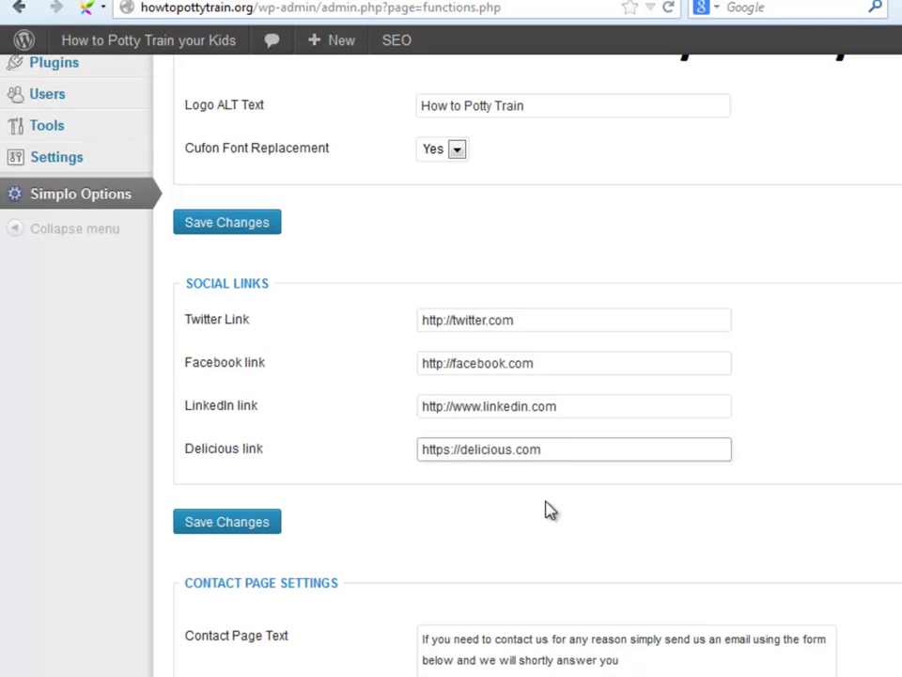
left_click(235, 527)
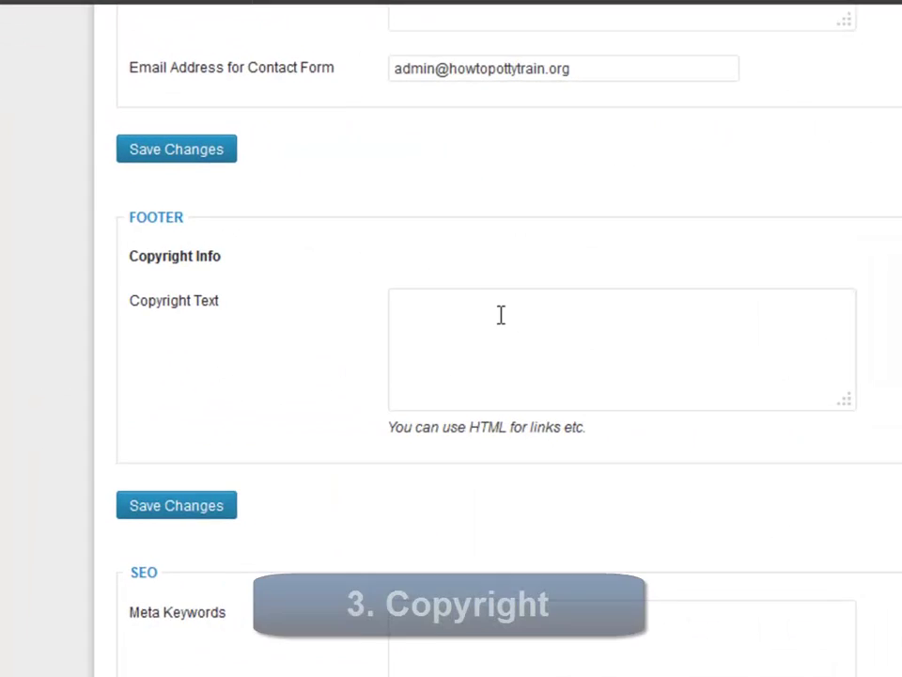
- Paste the HTML copyright line linking howtopottytrain.org into Footer Copyright Text and save
left_click(501, 315)
key("ctrl+v")
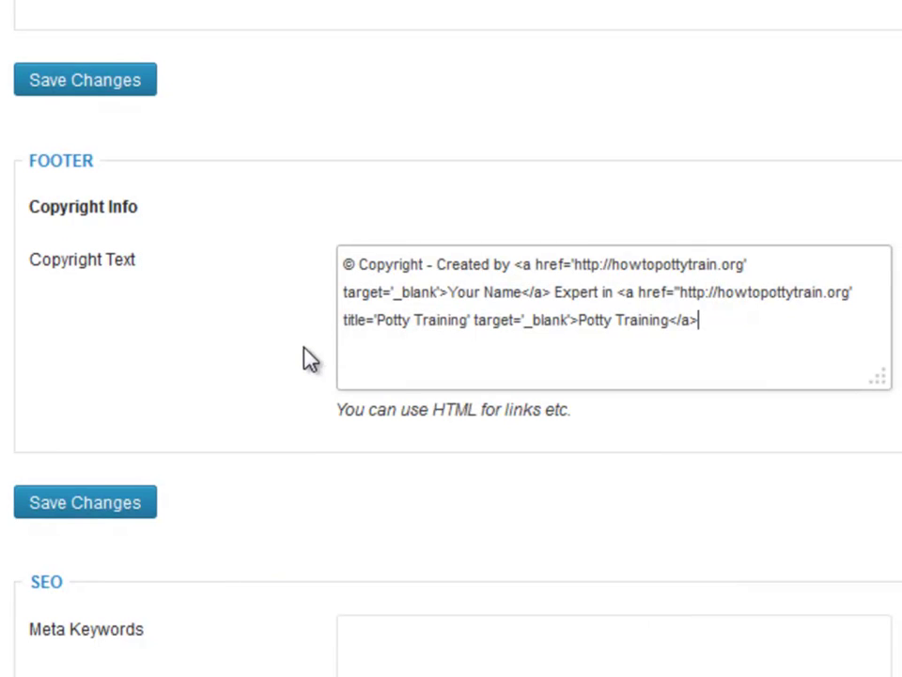
left_click(127, 508)
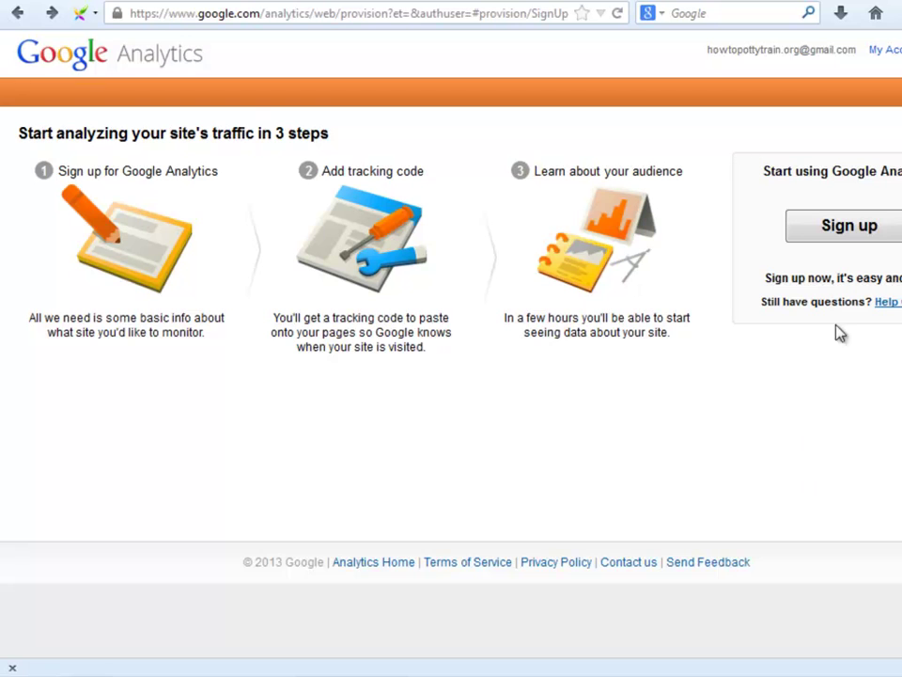
- Fill the Analytics sign-up with account name 'Potty Training' and untick both data-sharing boxes
left_click(888, 235)
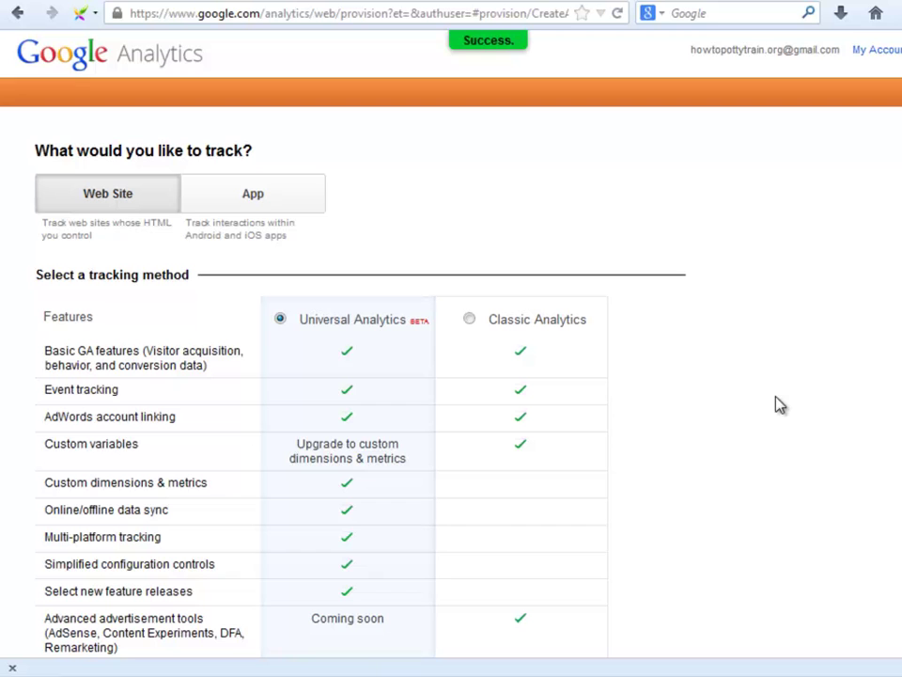
scroll(762, 425, "down", 3)
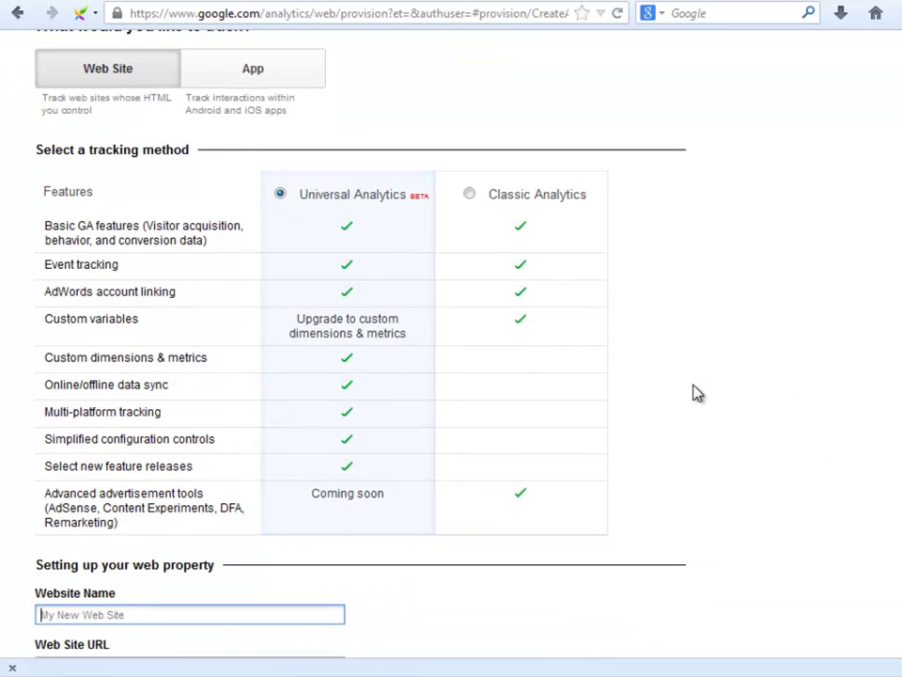
scroll(697, 393, "down", 5)
scroll(693, 393, "down", 2)
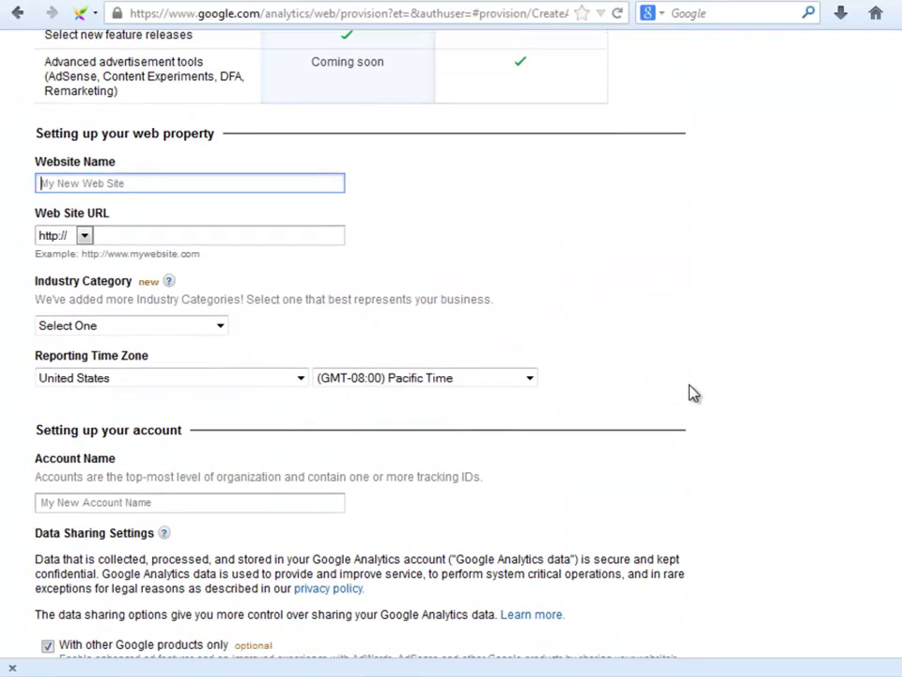
scroll(693, 392, "down", 2)
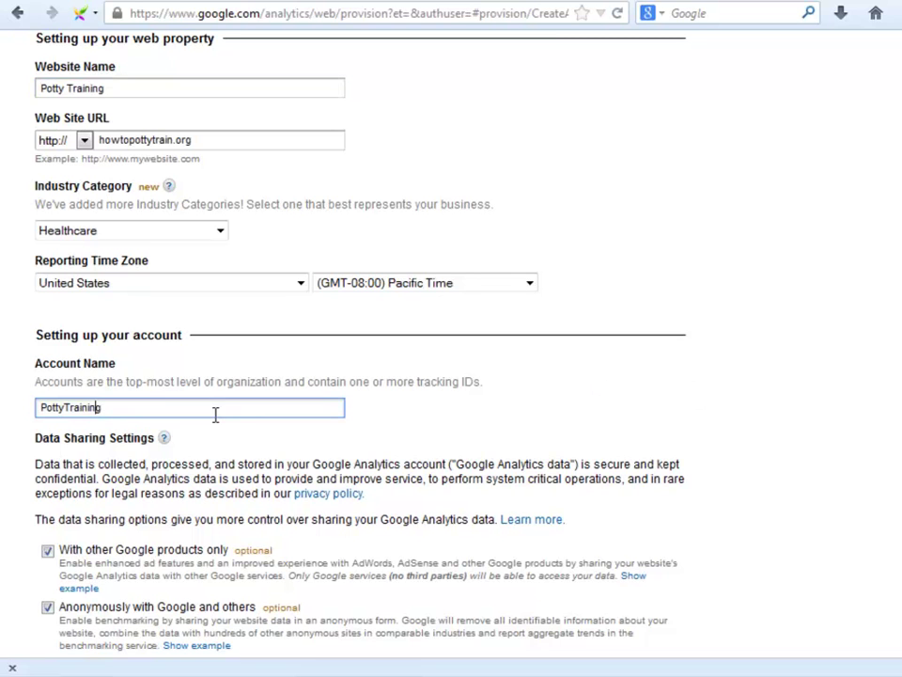
key("Left")
key("Left")
key("Left")
key("End")
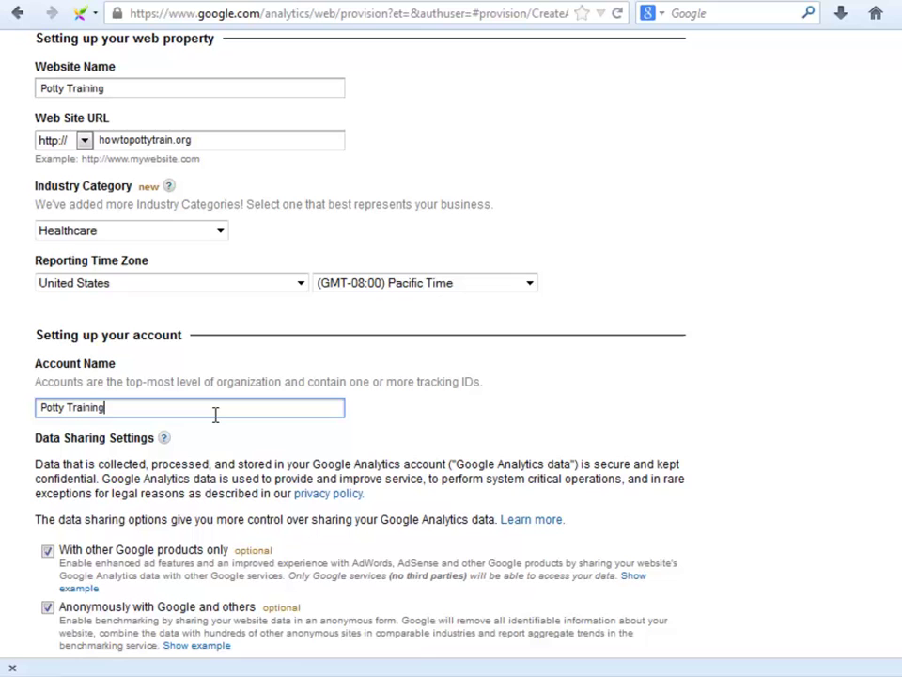
left_click(47, 551)
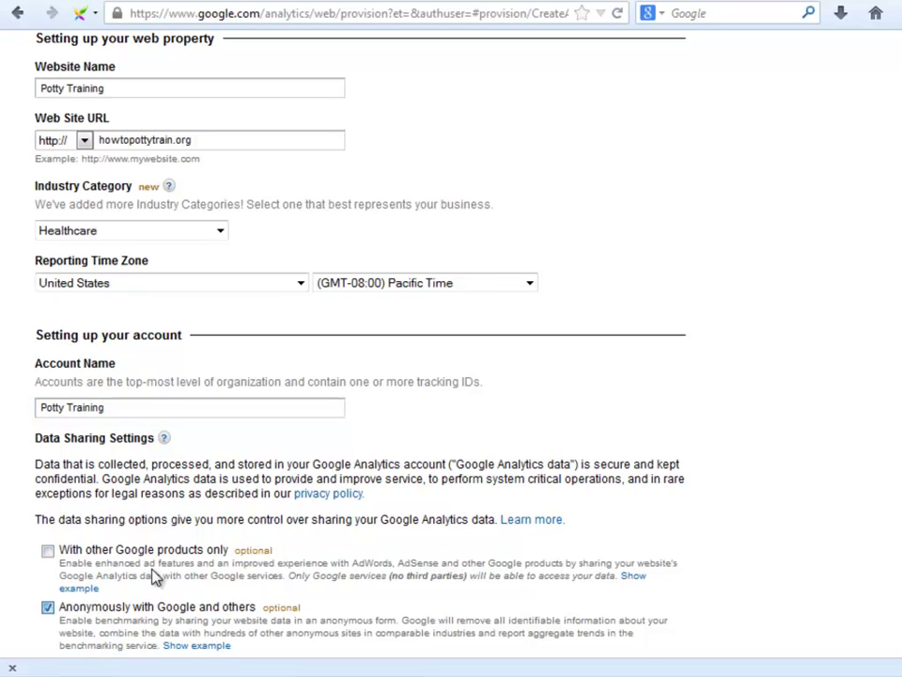
left_click(48, 607)
- Get the tracking ID, accept the terms for United States, and select the tracking code
scroll(56, 602, "down", 4)
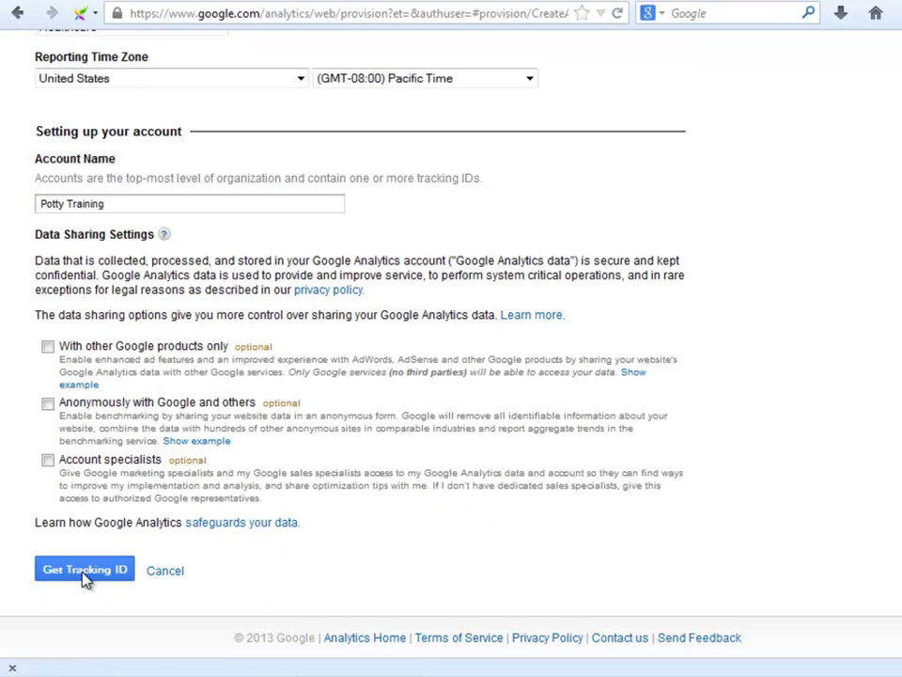
left_click(84, 575)
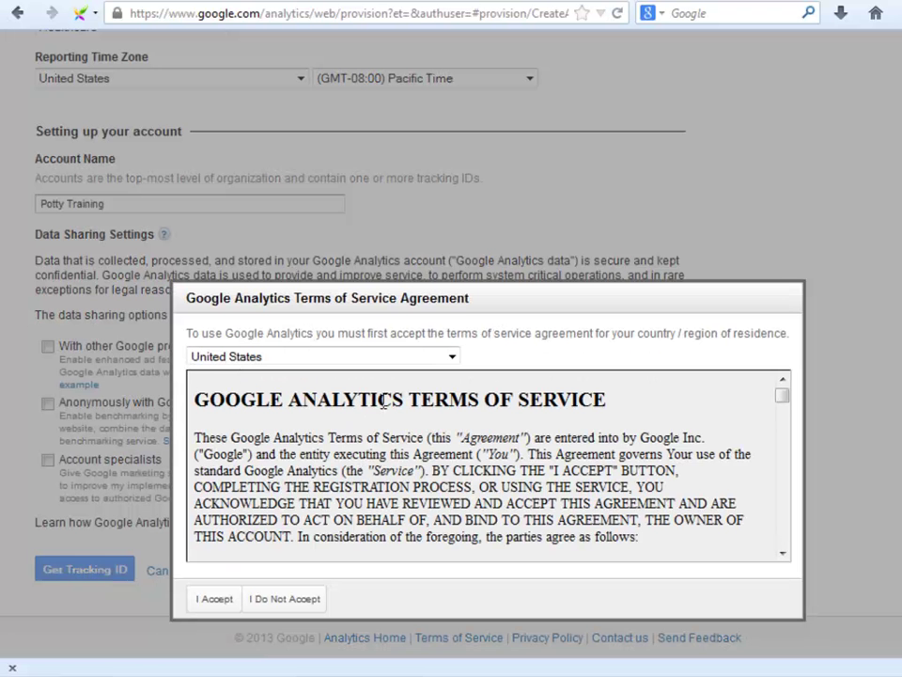
left_click(451, 359)
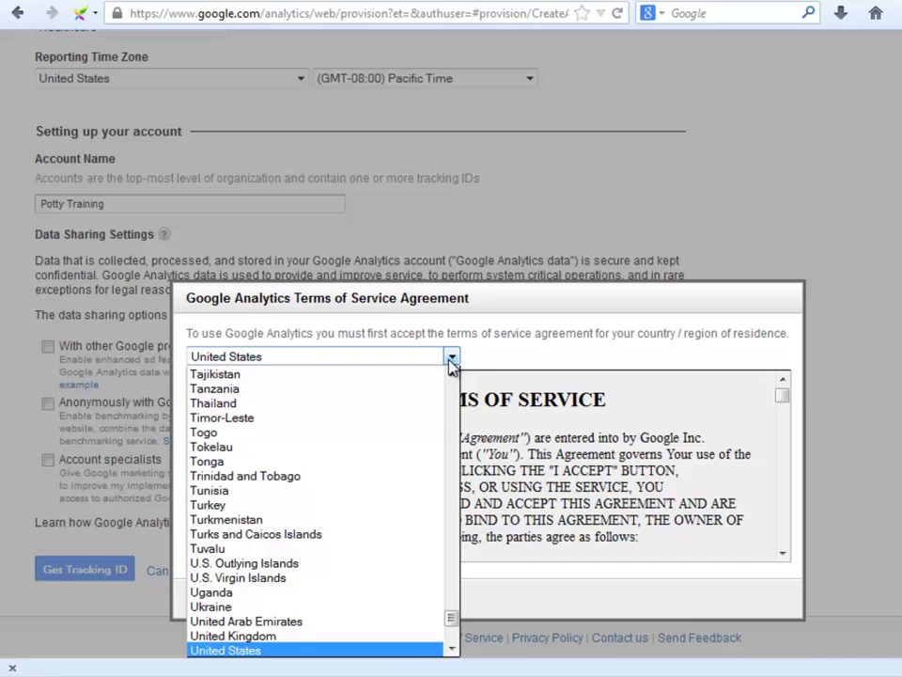
left_click(451, 359)
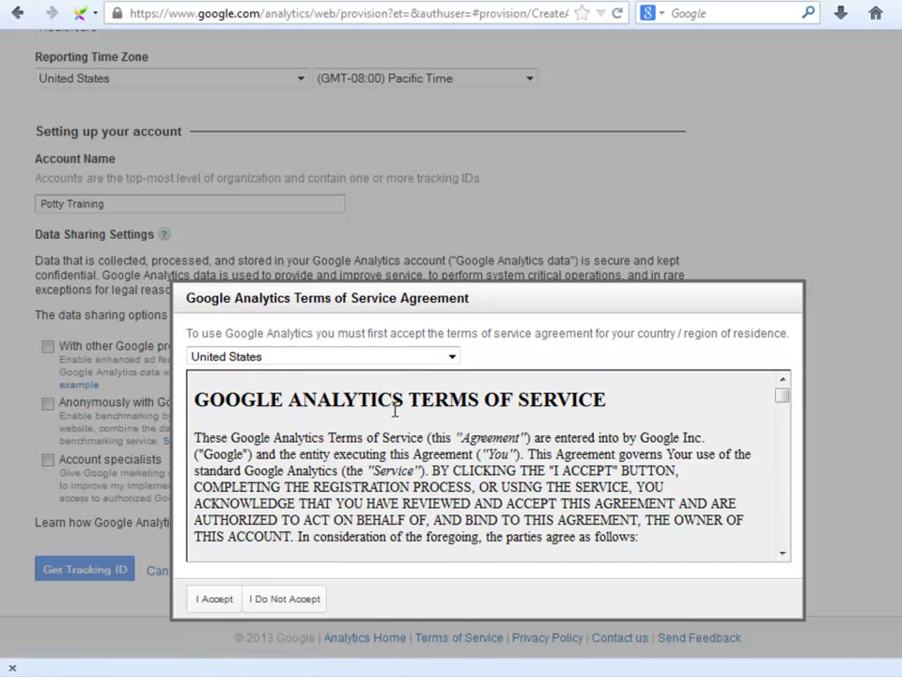
left_click(209, 599)
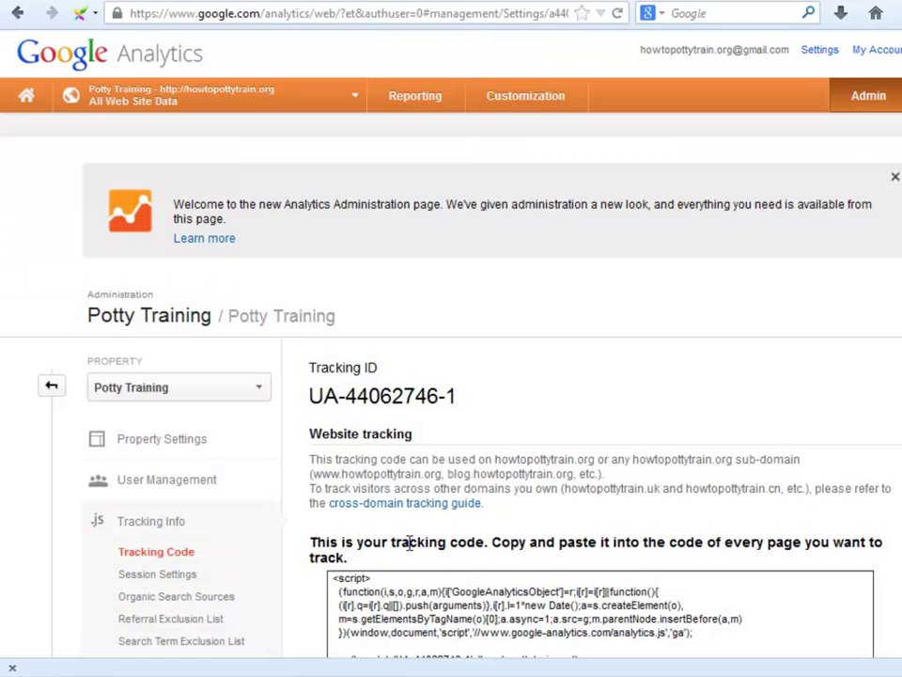
scroll(409, 543, "down", 4)
left_click(384, 396)
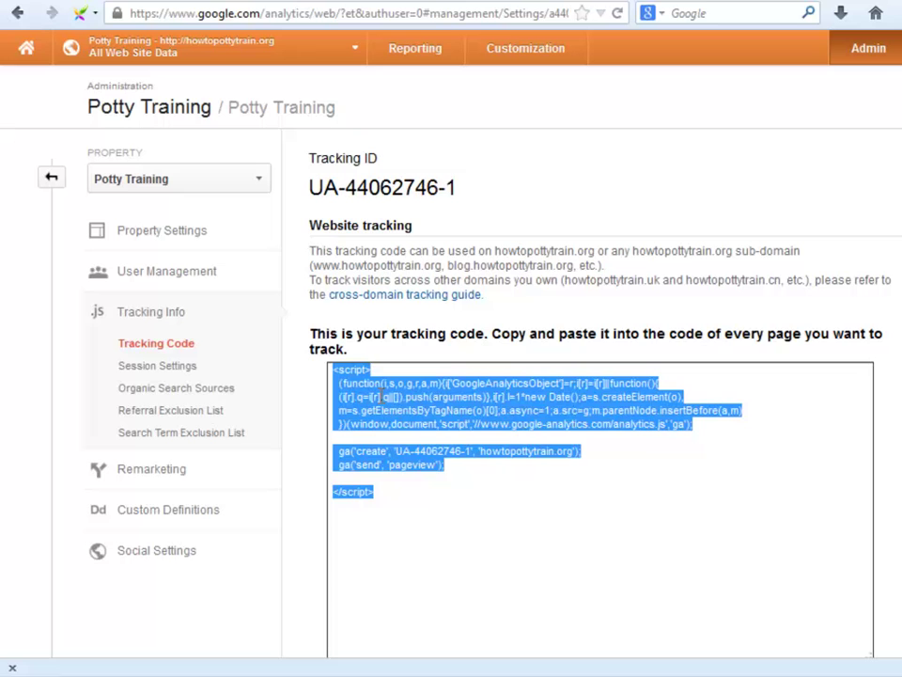
right_click(411, 398)
- Copy the Google Analytics tracking code and open the theme's header.php in the editor
left_click(428, 481)
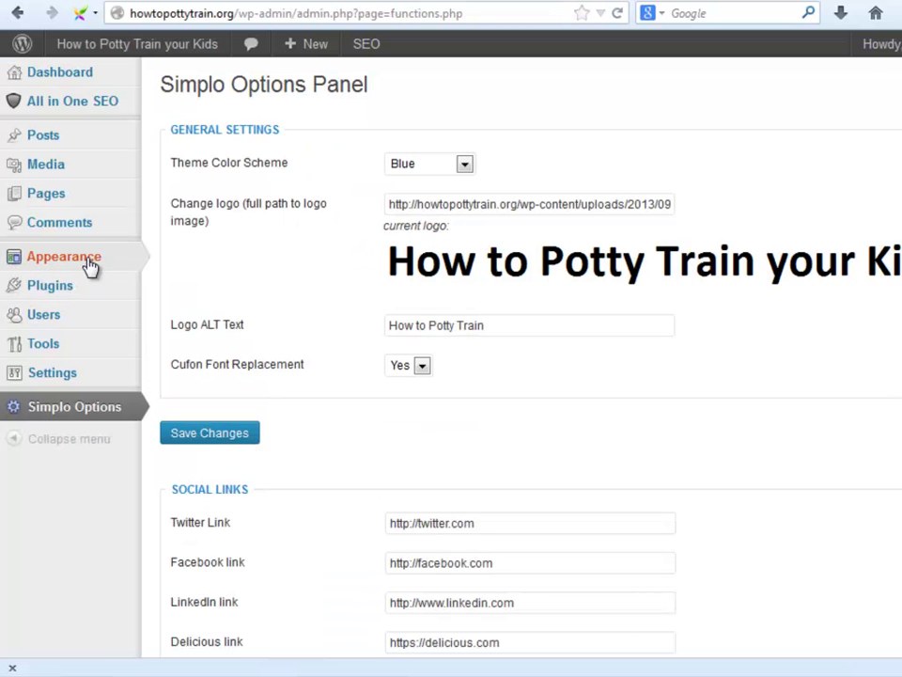
mouse_move(64, 256)
left_click(205, 367)
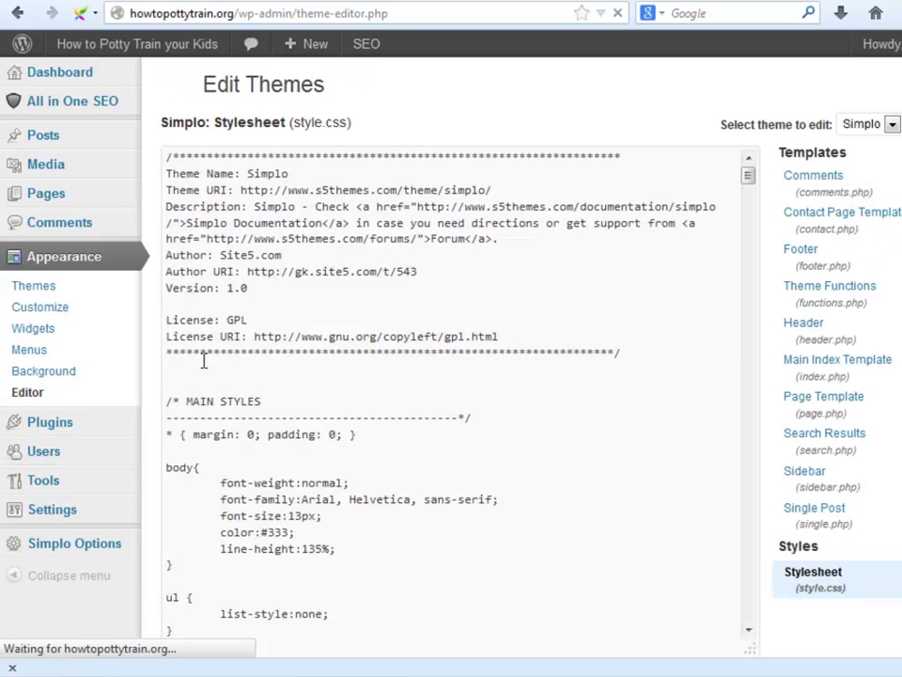
left_click(816, 324)
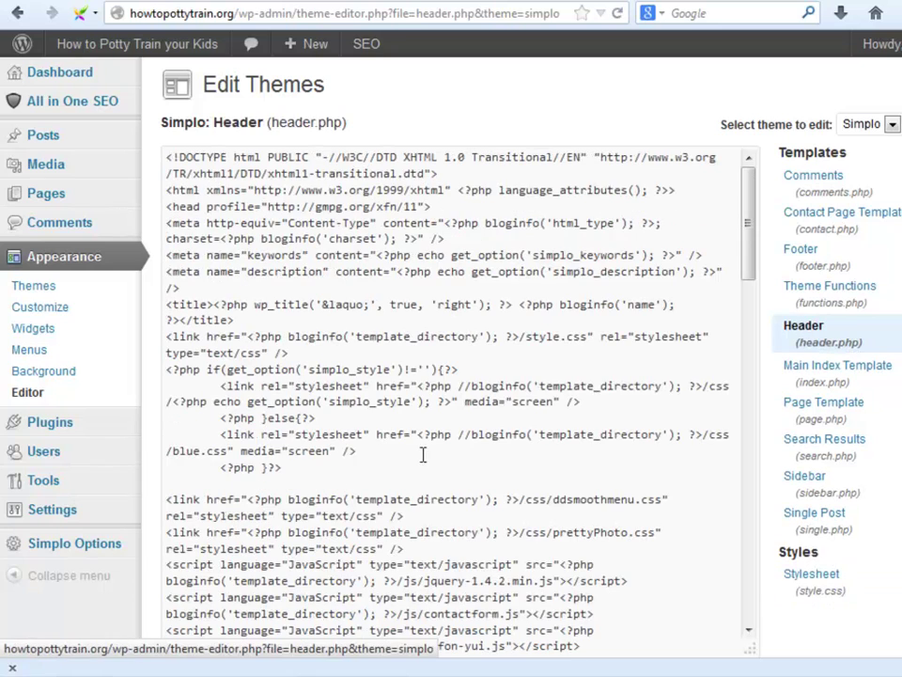
- Paste the tracking script on a new line after wp_head(), before </head>, and save header.php
scroll(237, 465, "down", 10)
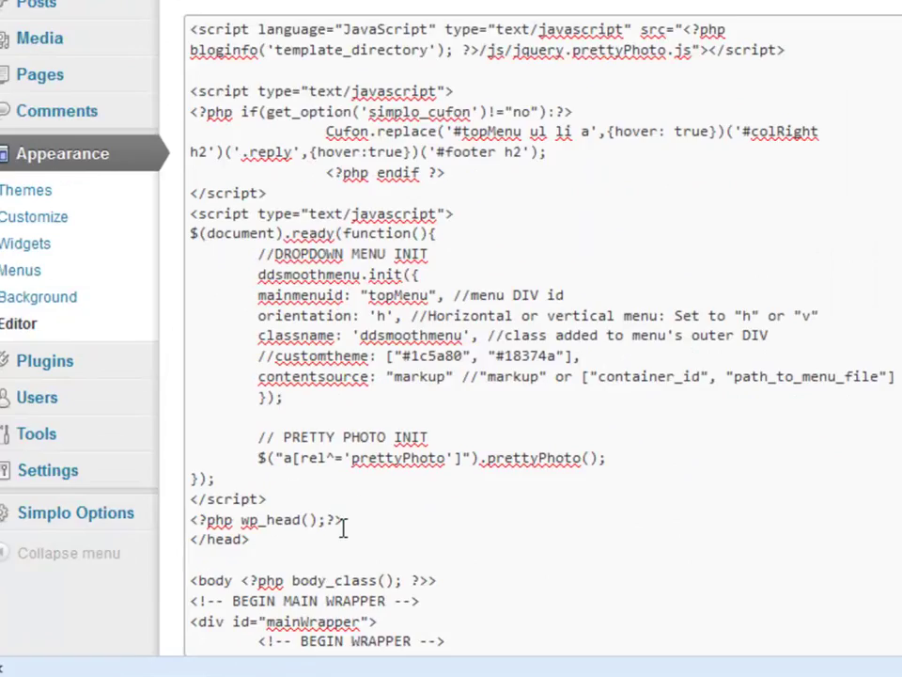
left_click(291, 506)
key("Return")
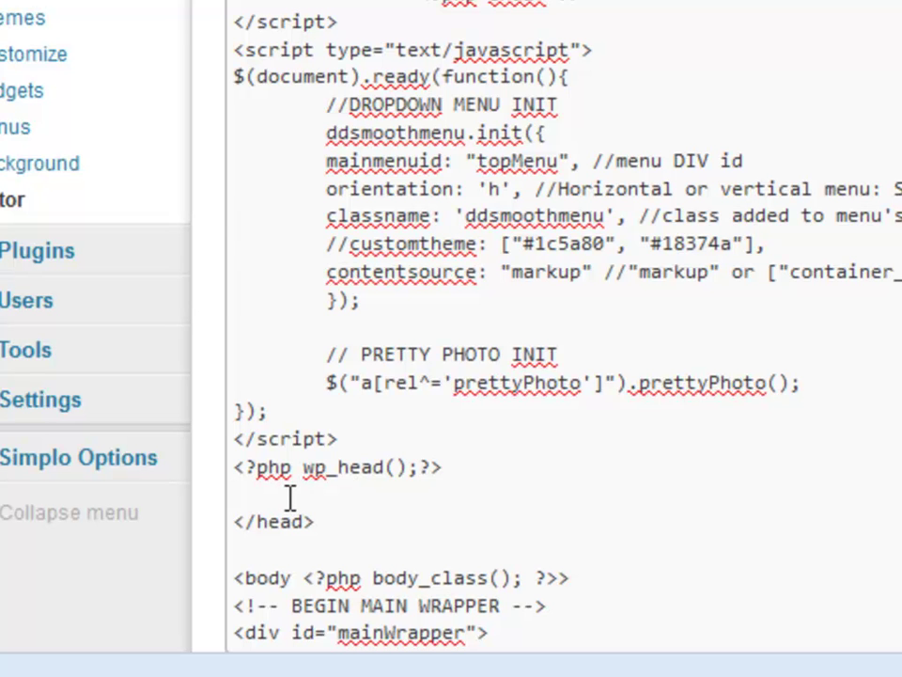
key("ctrl+v")
scroll(358, 508, "down", 1)
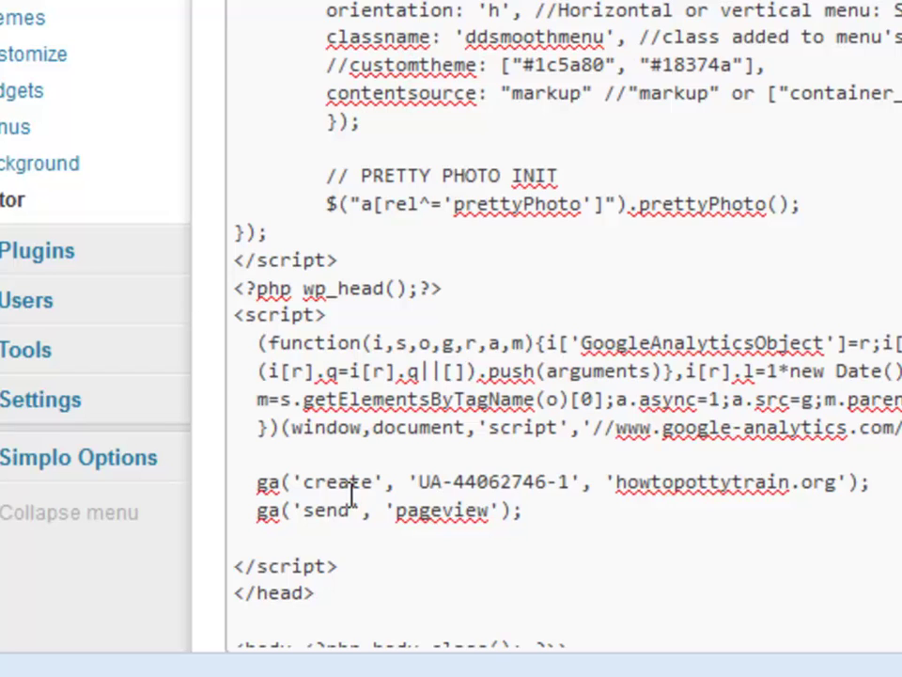
scroll(374, 416, "down", 2)
left_click(305, 593)
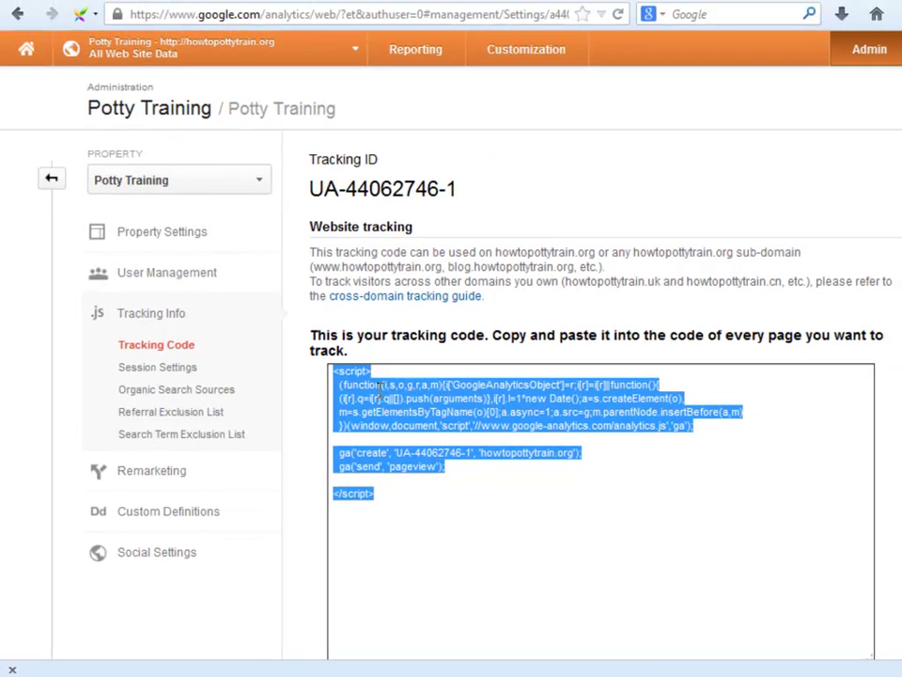
- Scroll the tracking code page down to its PHP, dynamic content and WAP implementation notes
scroll(301, 403, "down", 4)
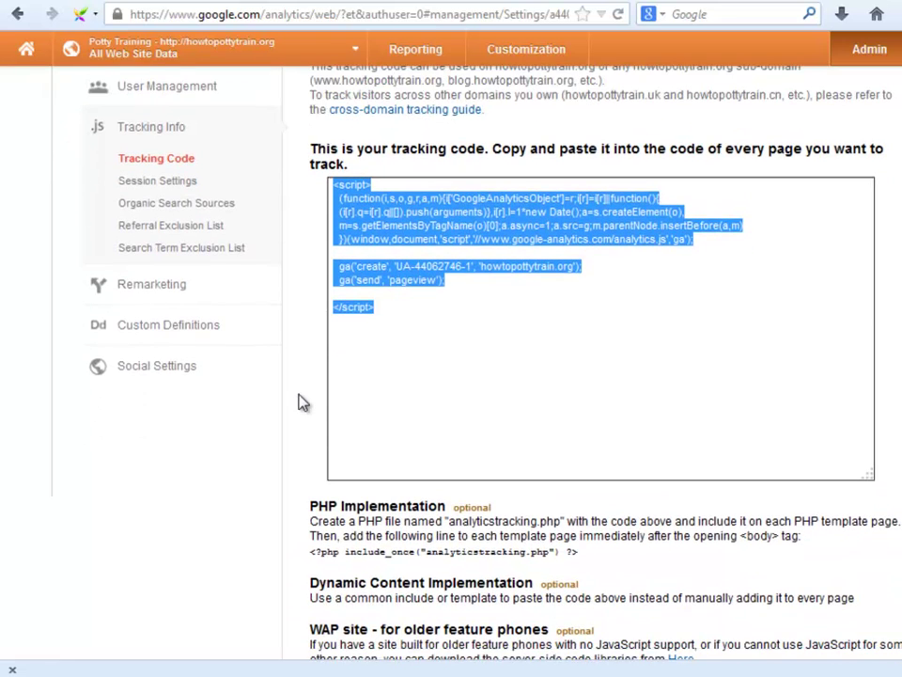
scroll(301, 402, "down", 2)
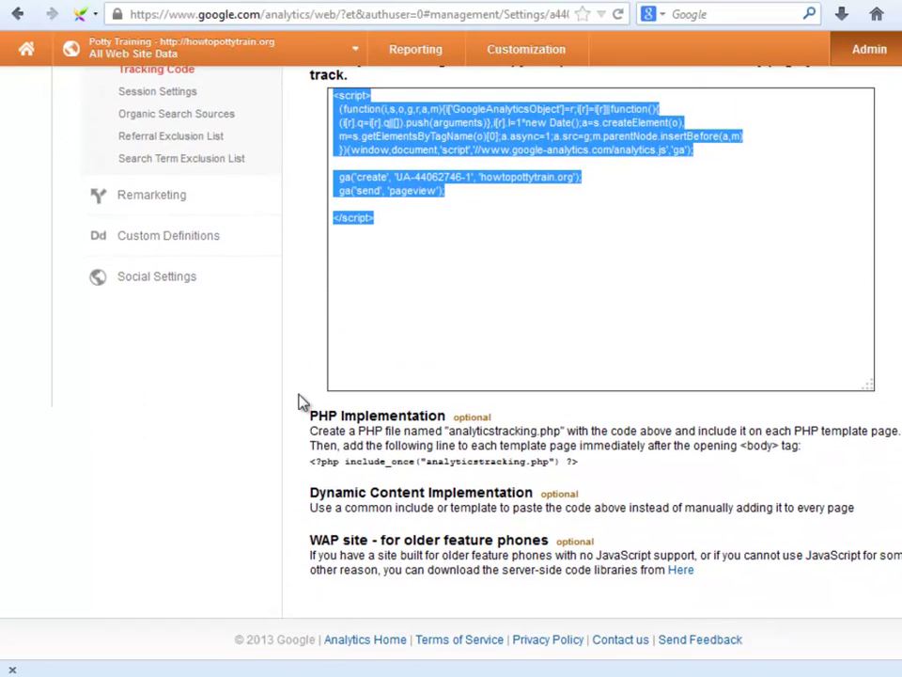